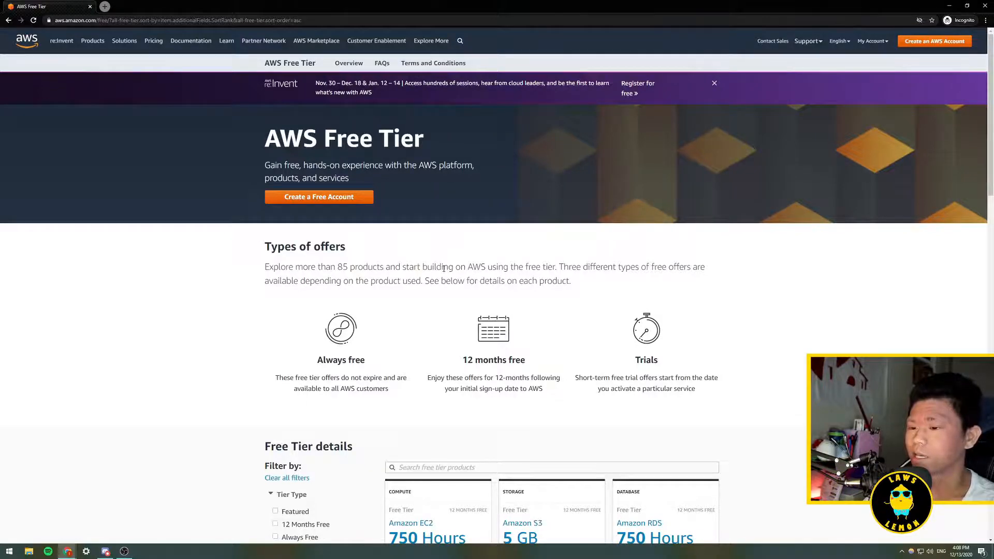
- Browse the AWS Free Tier offers and details on the page
{"action": "scroll", "coordinate": [444, 268], "scroll_direction": "down", "scroll_amount": 6}
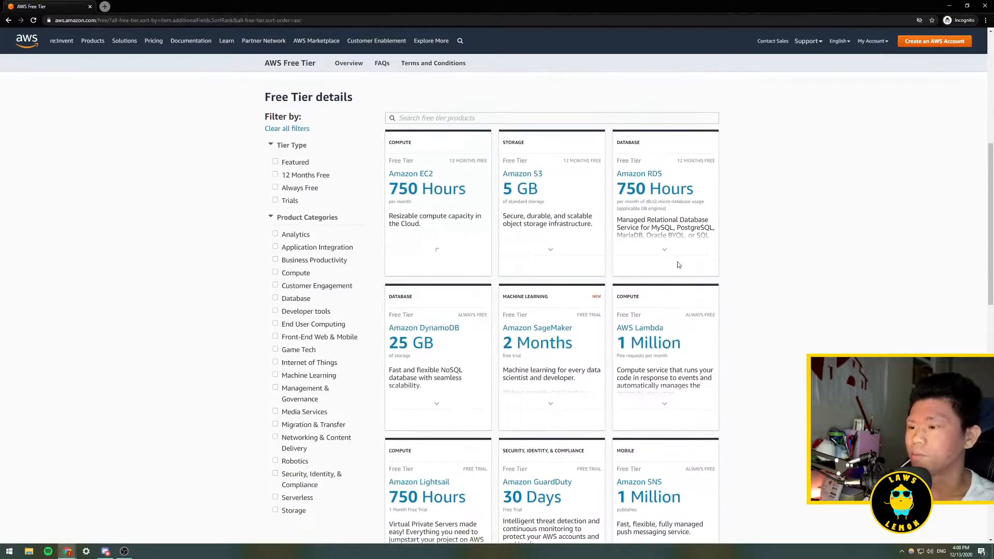
{"action": "scroll", "coordinate": [763, 283], "scroll_direction": "down", "scroll_amount": 1}
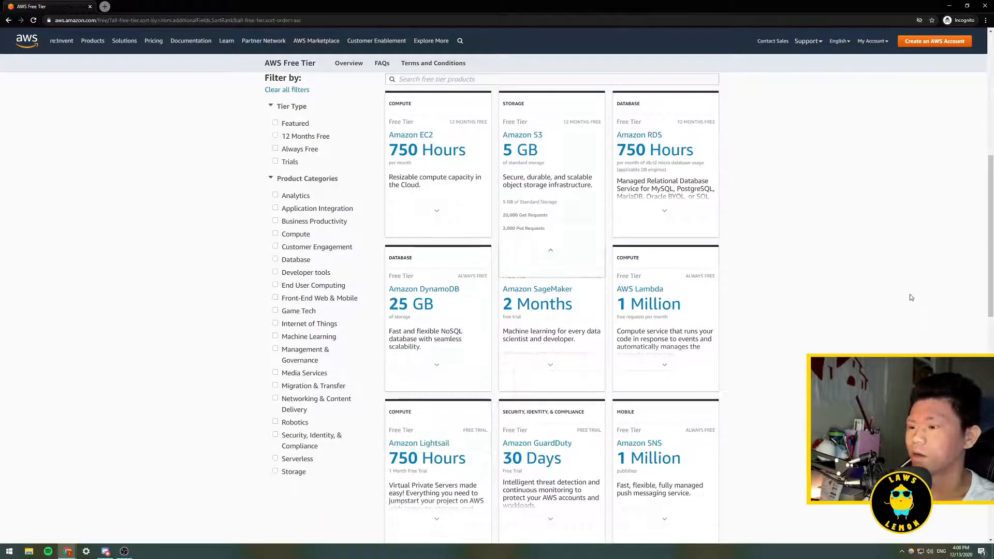
{"action": "scroll", "coordinate": [784, 349], "scroll_direction": "up", "scroll_amount": 7}
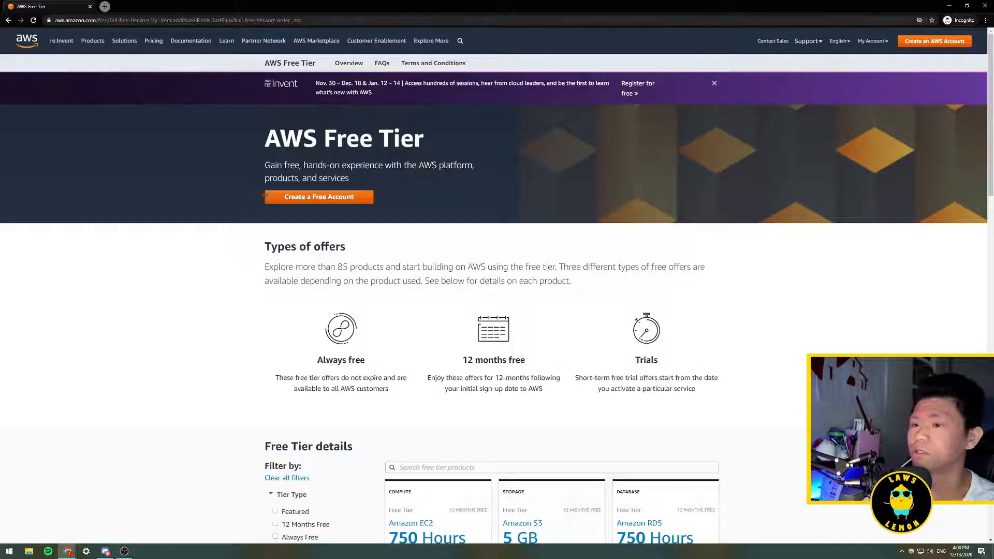
- Go to aws.amazon.com and open the AWS Management Console
{"action": "left_click", "coordinate": [331, 19]}
{"action": "type", "text": "aws.amazon"}
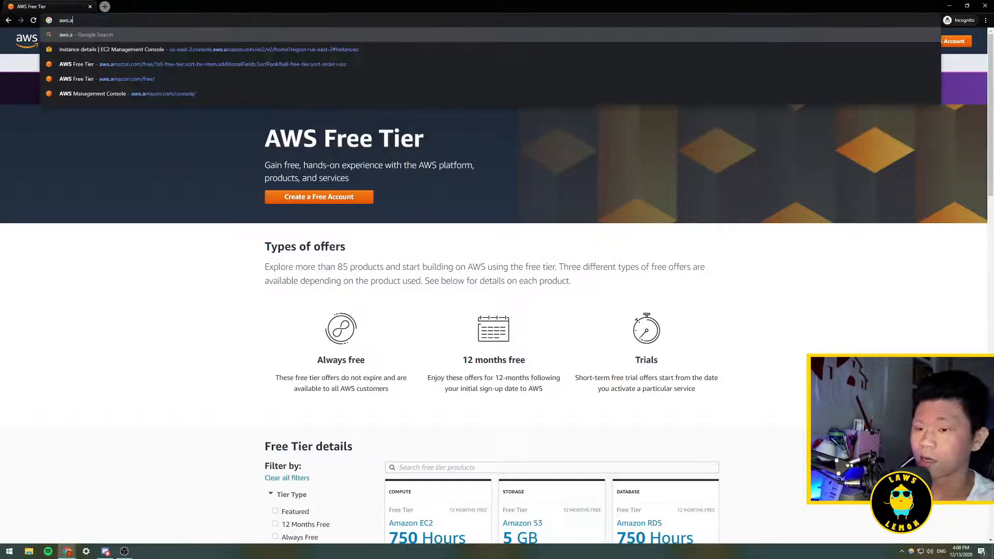
{"action": "type", "text": ".com"}
{"action": "key", "text": "Delete"}
{"action": "key", "text": "Return"}
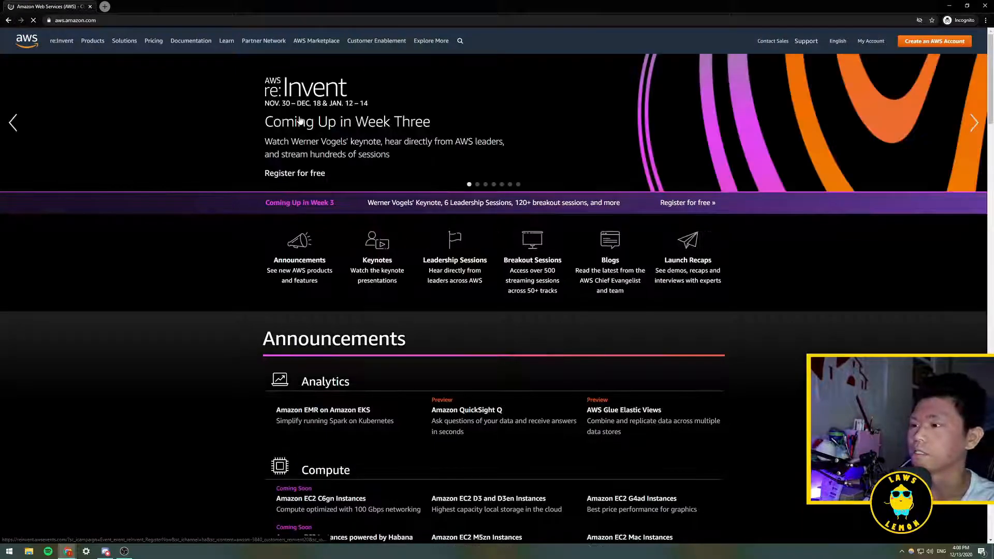
{"action": "left_click", "coordinate": [936, 44]}
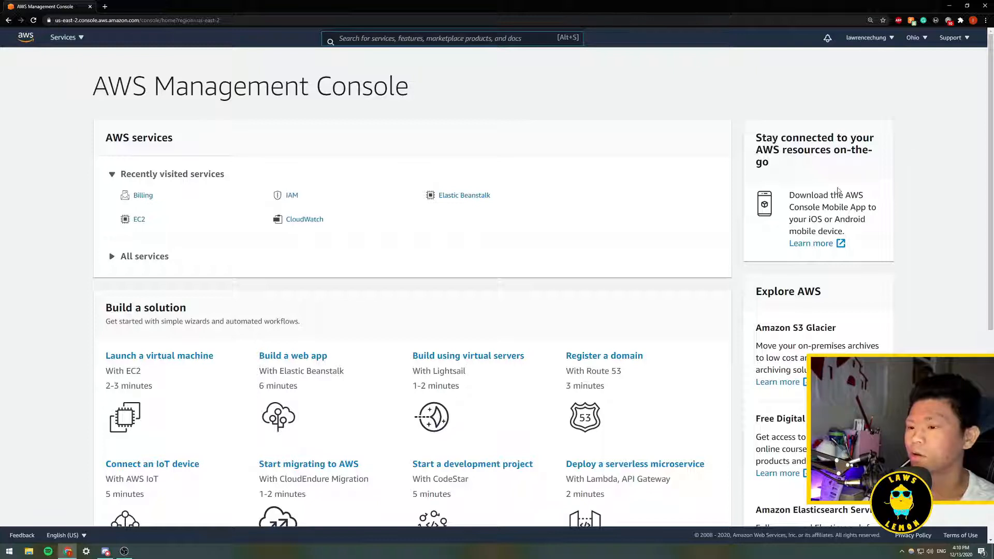
- Switch the region to US East (N. Virginia) and open the EC2 service
{"action": "left_click", "coordinate": [913, 37]}
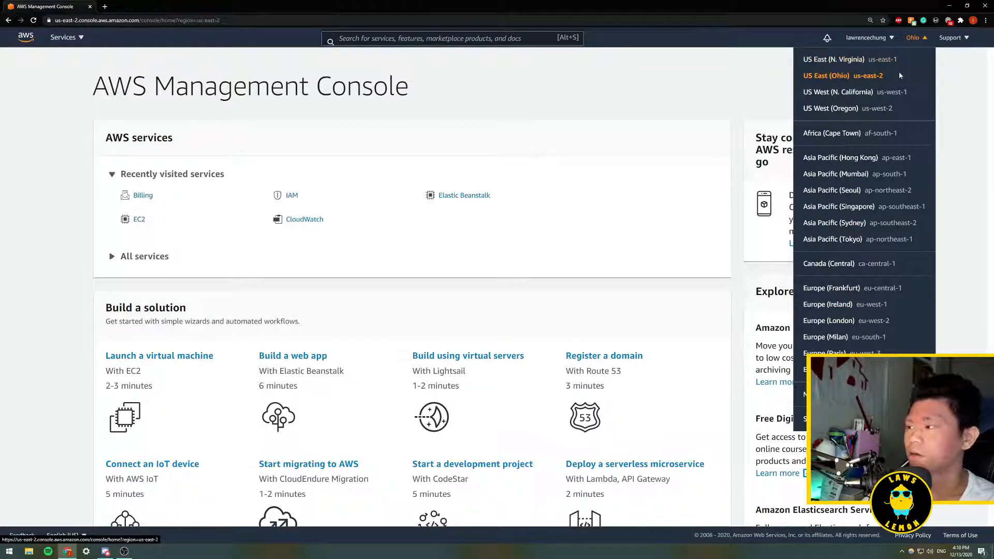
{"action": "left_click", "coordinate": [837, 60]}
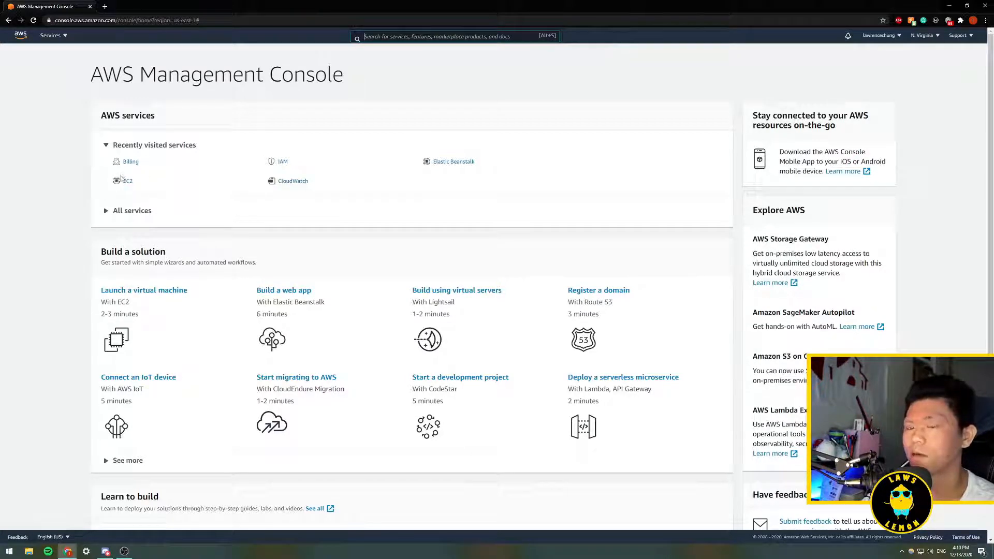
{"action": "left_click", "coordinate": [64, 36]}
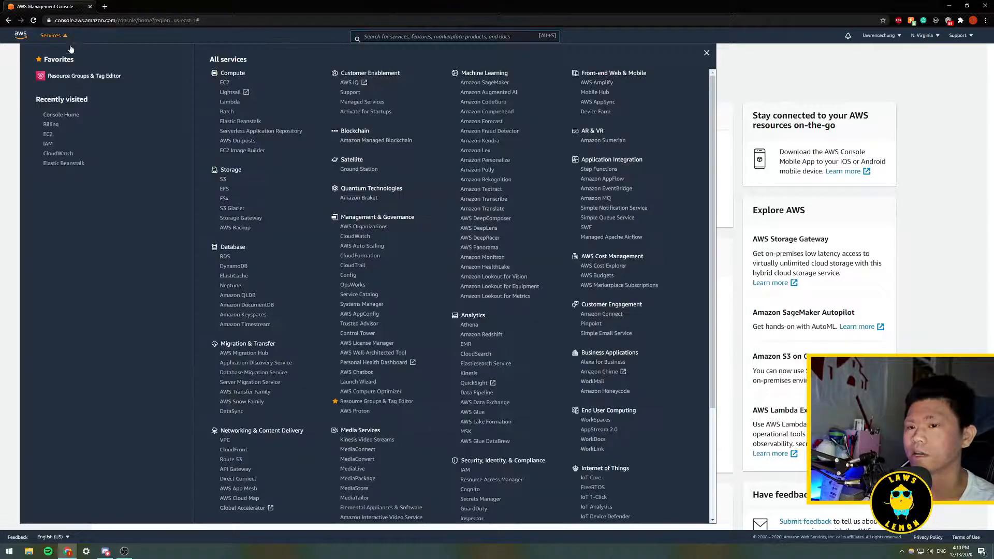
{"action": "left_click", "coordinate": [224, 83]}
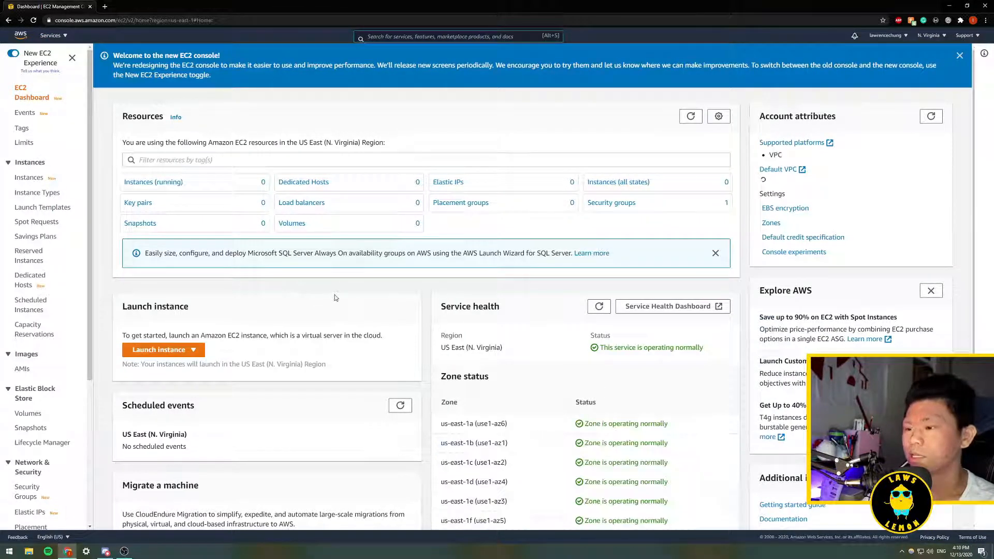
- Start launching a new instance and search the AWS Marketplace AMIs for openvpn
{"action": "left_click", "coordinate": [160, 352]}
{"action": "left_click", "coordinate": [161, 363]}
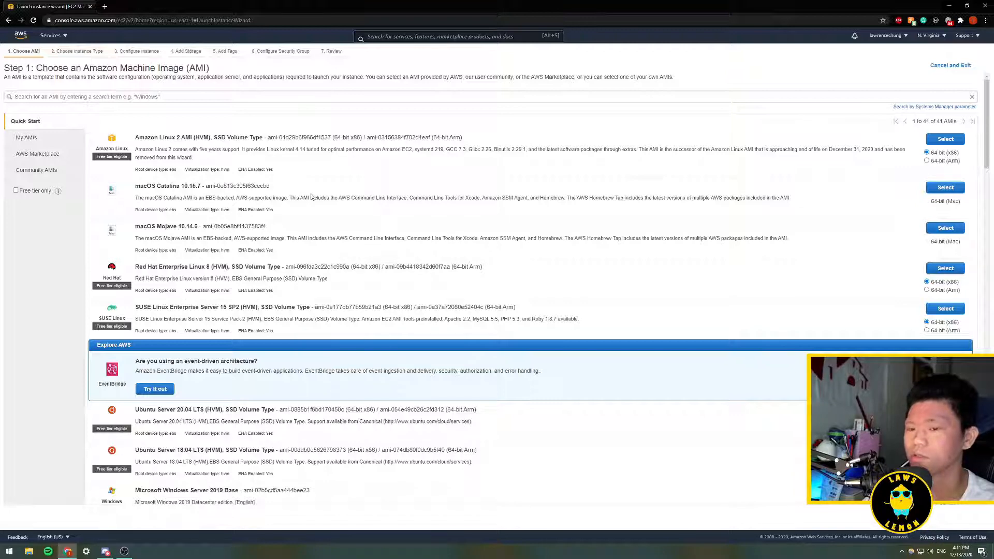
{"action": "left_click", "coordinate": [44, 154]}
{"action": "left_click", "coordinate": [83, 97]}
{"action": "type", "text": "openvpn"}
{"action": "key", "text": "Return"}
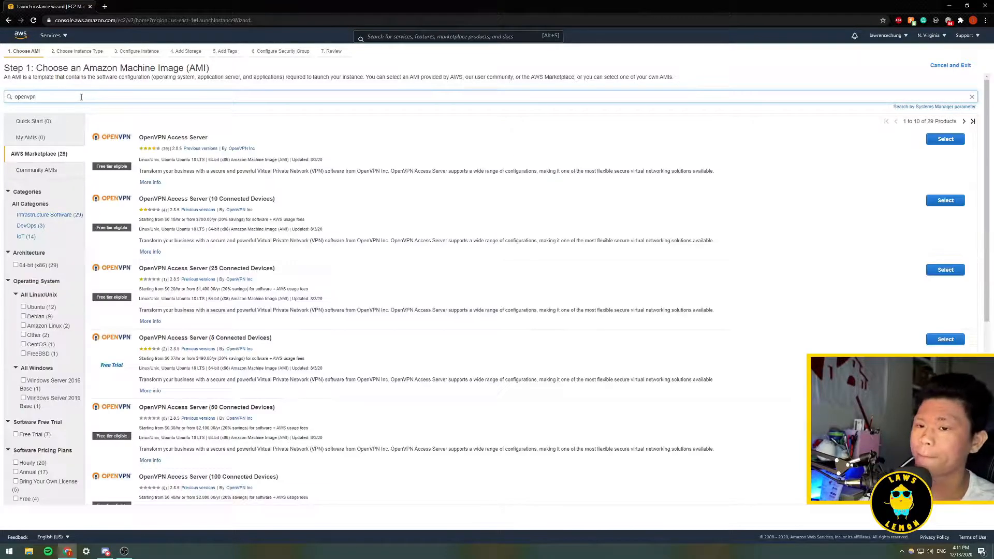
- Select the OpenVPN Access Server AMI and continue past its pricing details
{"action": "left_click_drag", "start_coordinate": [140, 139], "coordinate": [230, 141]}
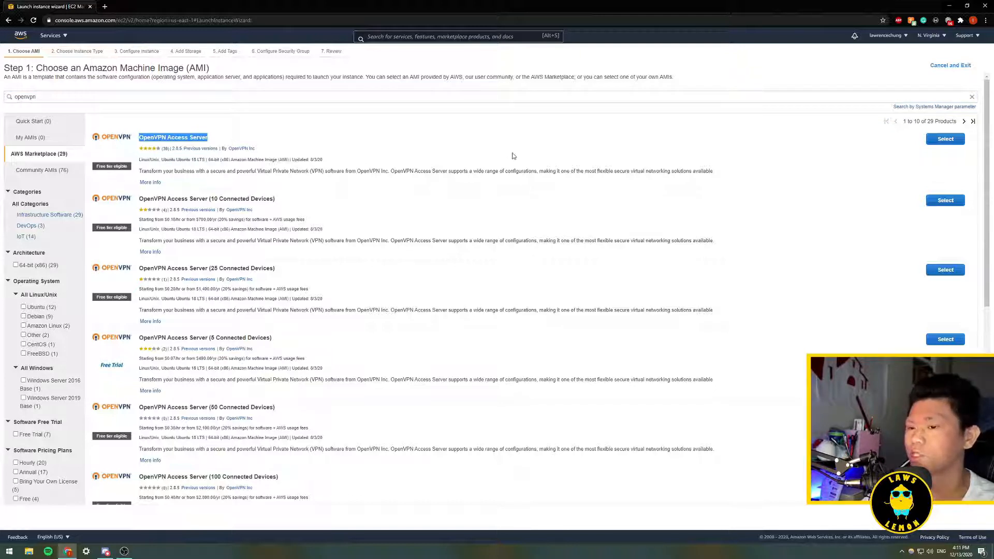
{"action": "left_click", "coordinate": [953, 141]}
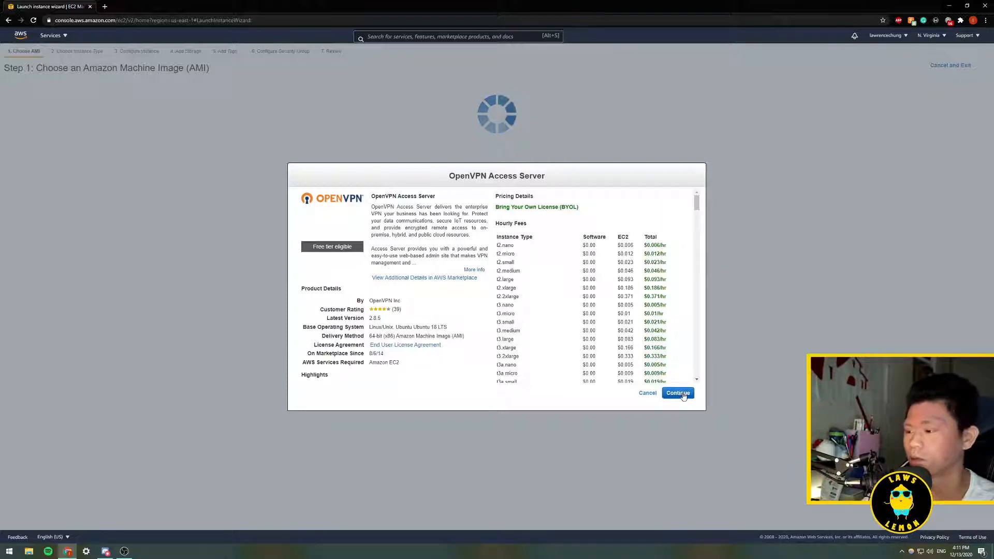
{"action": "left_click", "coordinate": [682, 394]}
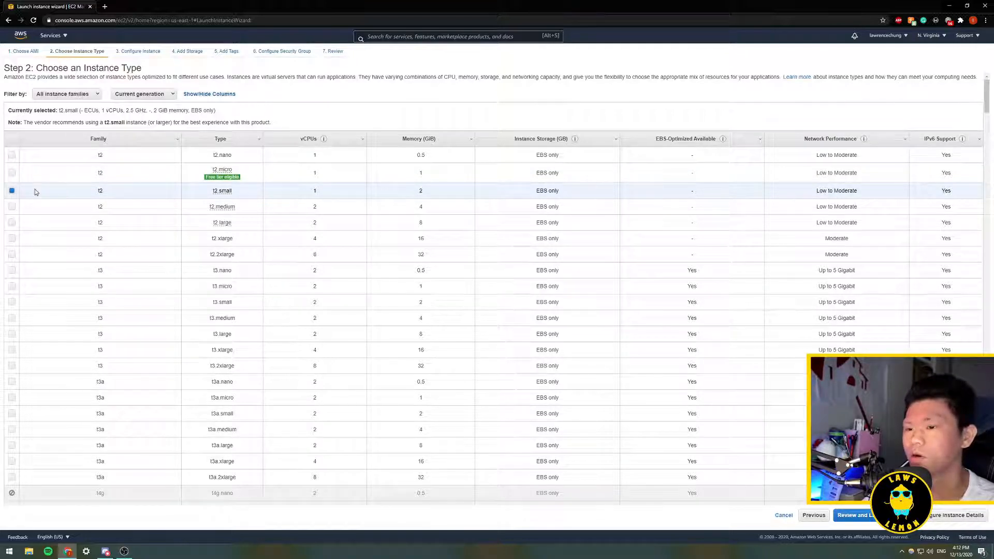
- Choose the t2.micro instance type and proceed to review and launch
{"action": "left_click", "coordinate": [90, 176]}
{"action": "mouse_move", "coordinate": [226, 180]}
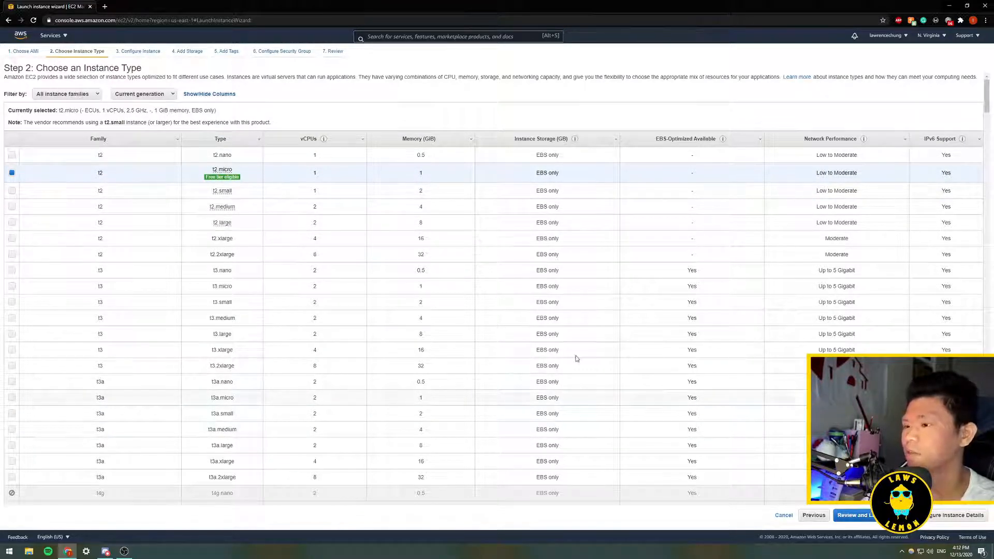
{"action": "left_click", "coordinate": [851, 515]}
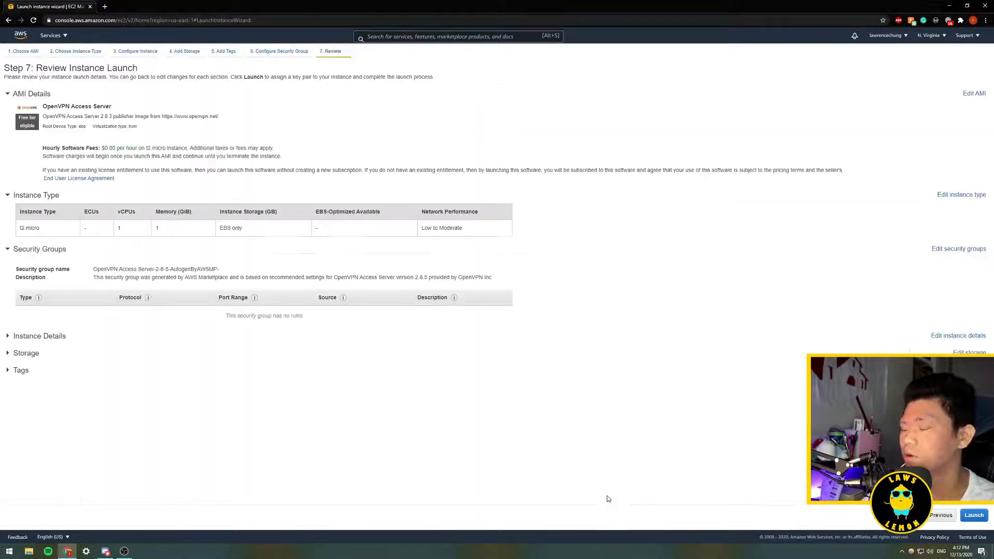
- Launch the instance and create a new key pair named awsvpn
{"action": "left_click", "coordinate": [976, 516]}
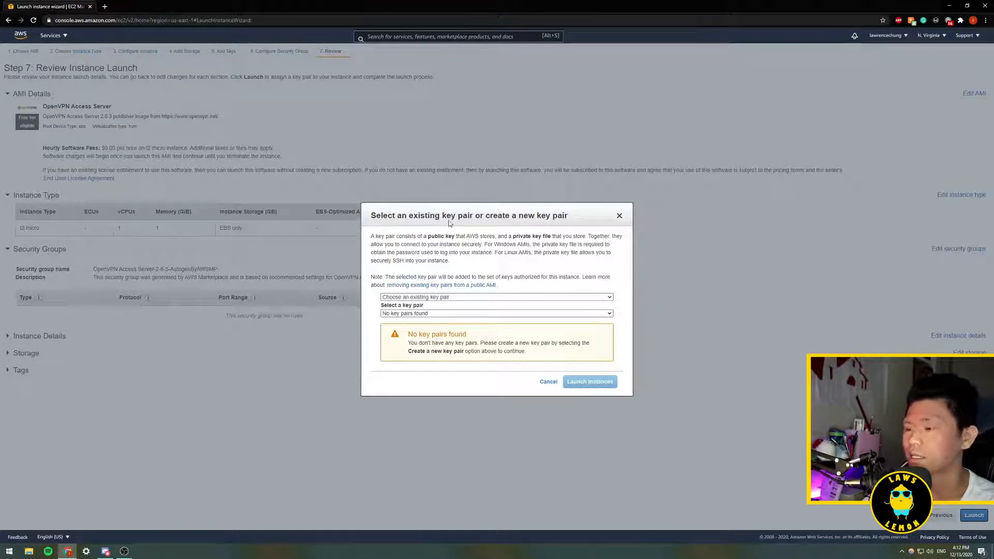
{"action": "left_click", "coordinate": [429, 299]}
{"action": "left_click", "coordinate": [430, 311]}
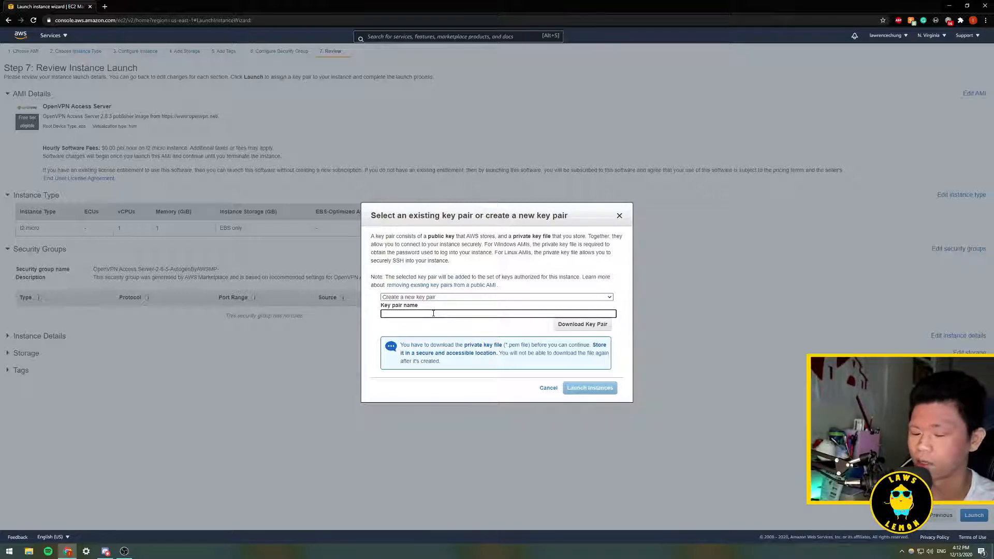
{"action": "type", "text": "svpn"}
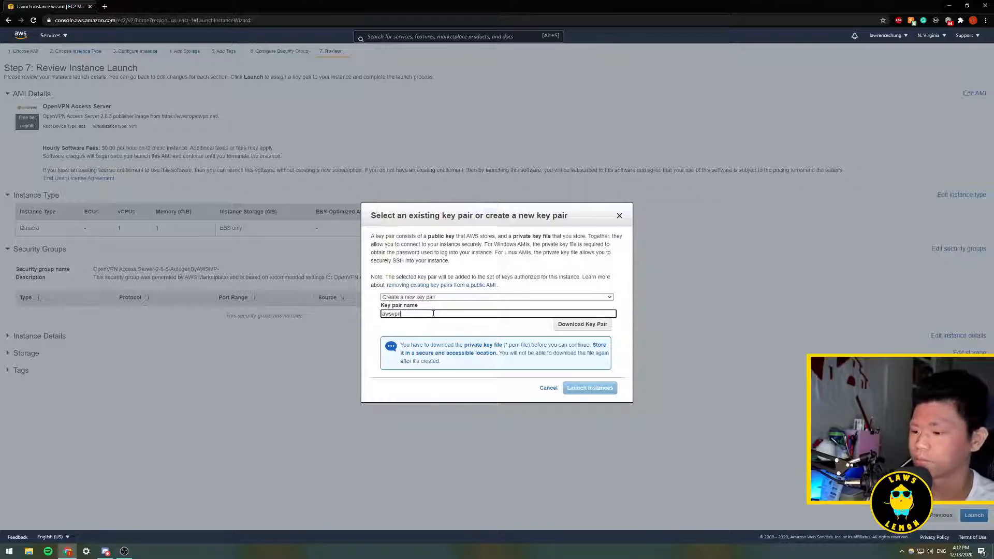
- Download the key pair as awsvpn.pem into the Downloads folder
{"action": "left_click", "coordinate": [585, 326]}
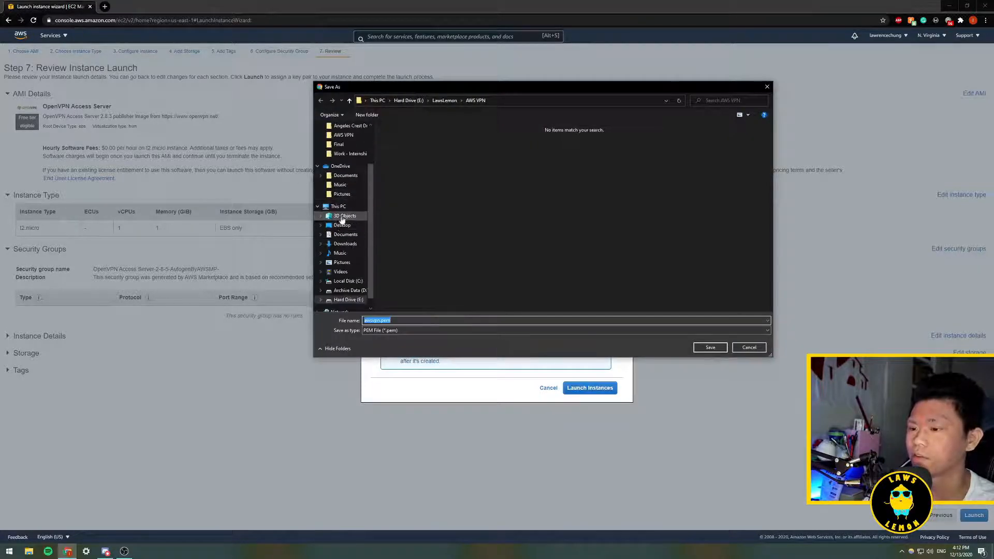
{"action": "left_click", "coordinate": [345, 175]}
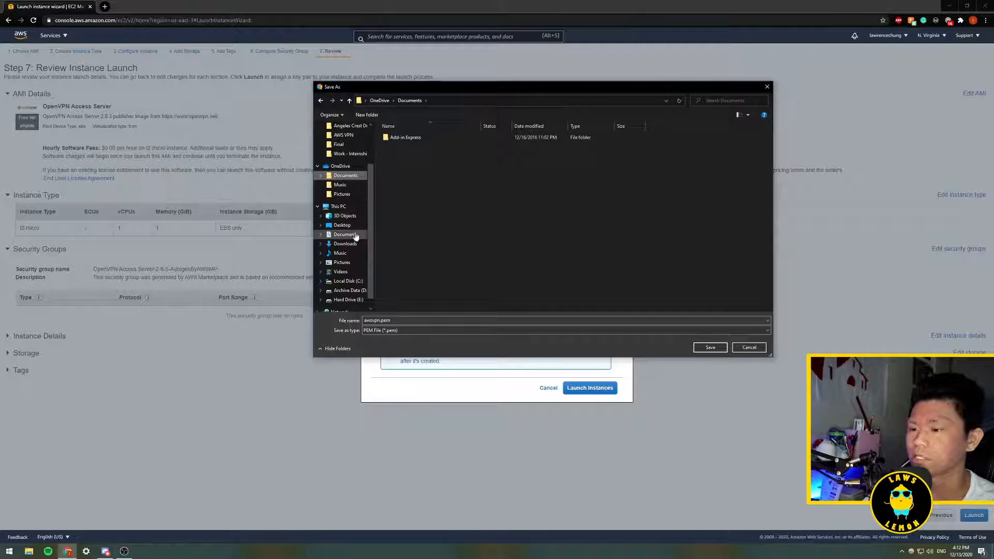
{"action": "left_click", "coordinate": [345, 243]}
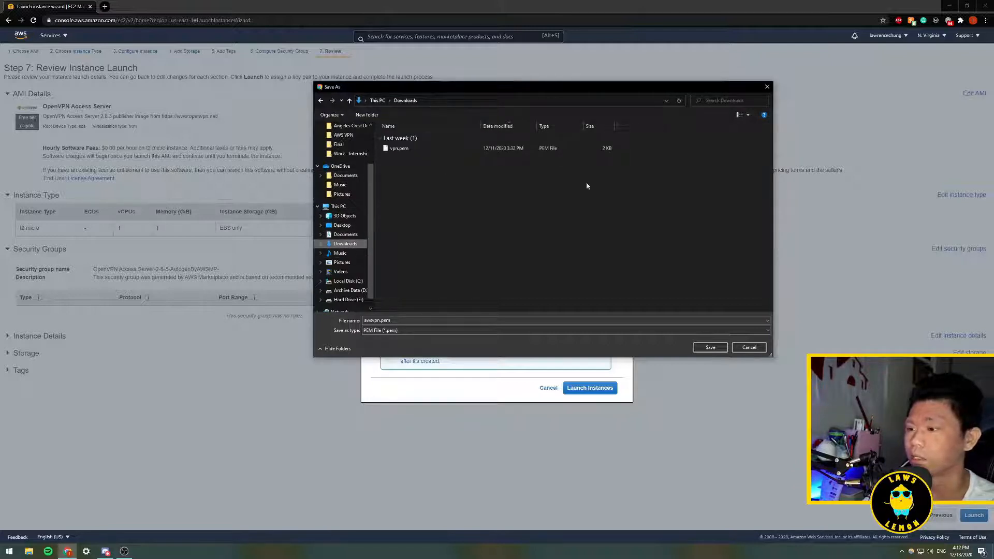
{"action": "left_click", "coordinate": [708, 348]}
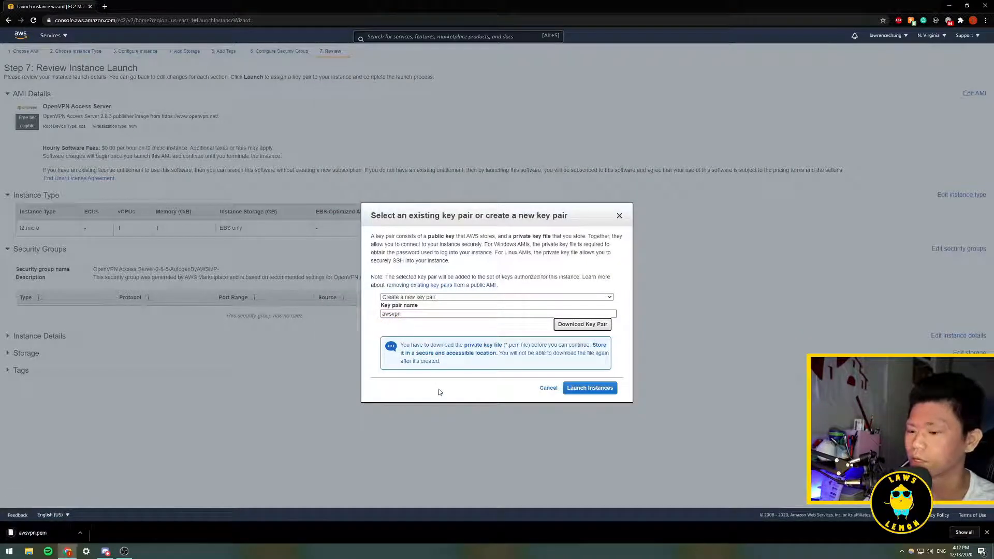
- Launch the instance and open it from the launch status page
{"action": "left_click", "coordinate": [588, 389]}
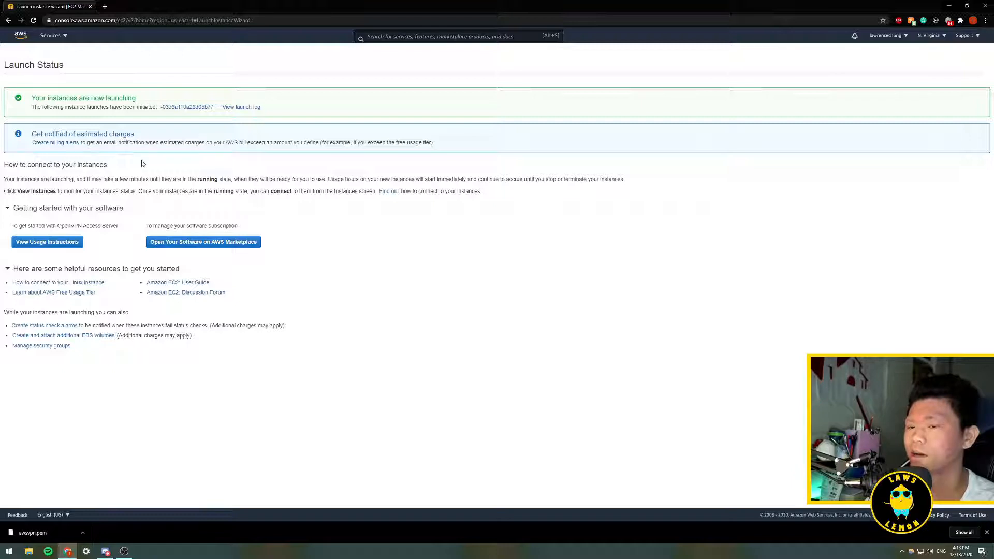
{"action": "left_click", "coordinate": [176, 108]}
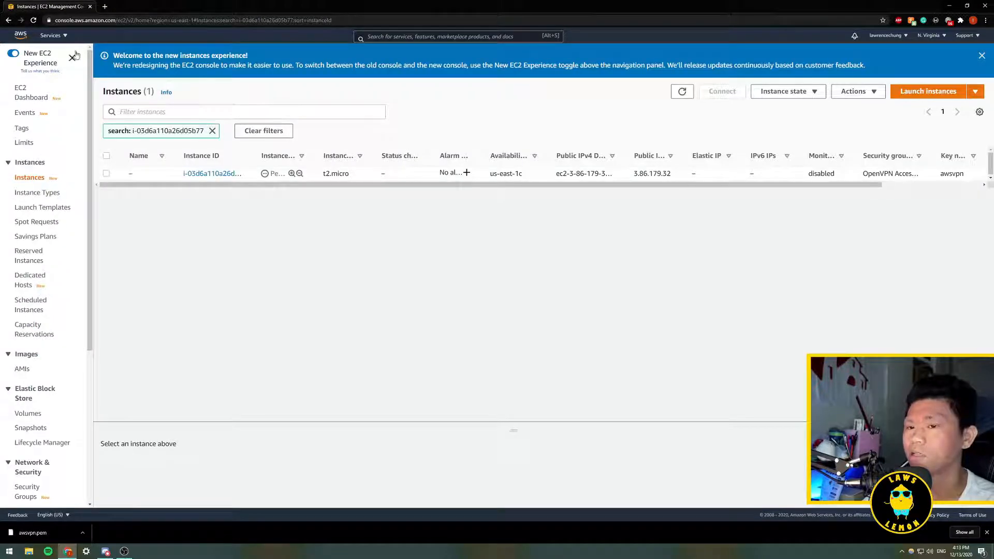
- Return to the EC2 dashboard and view the running instances
{"action": "left_click", "coordinate": [65, 37]}
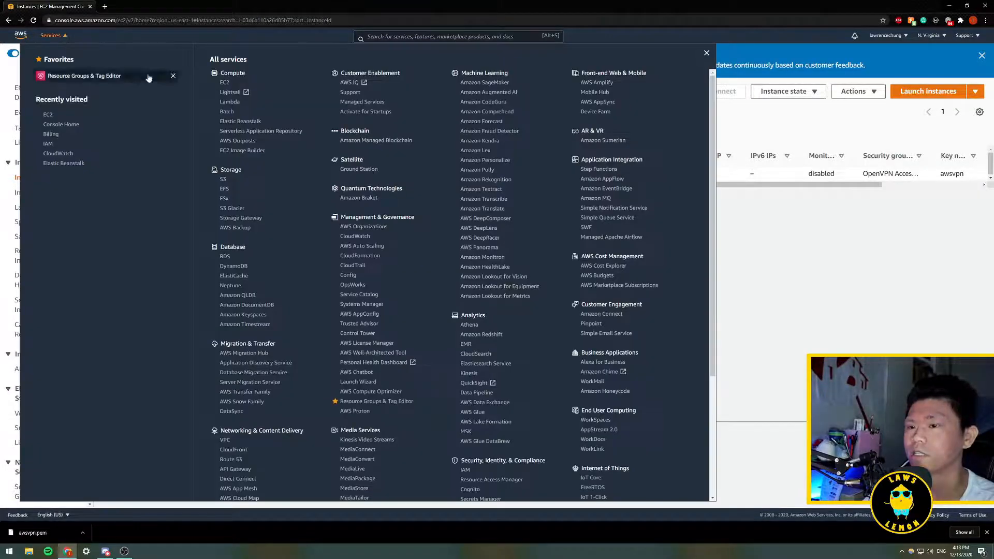
{"action": "left_click", "coordinate": [223, 84]}
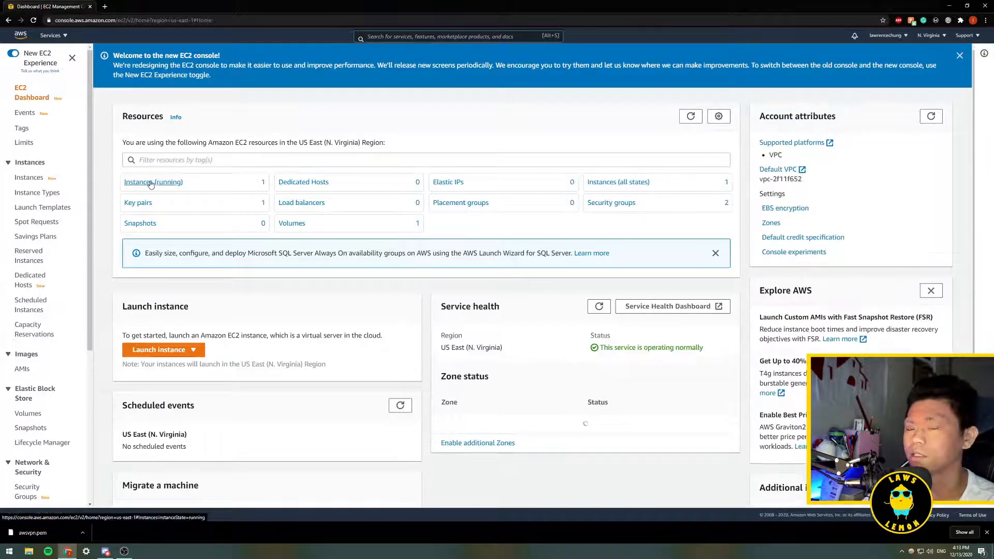
{"action": "left_click", "coordinate": [156, 183]}
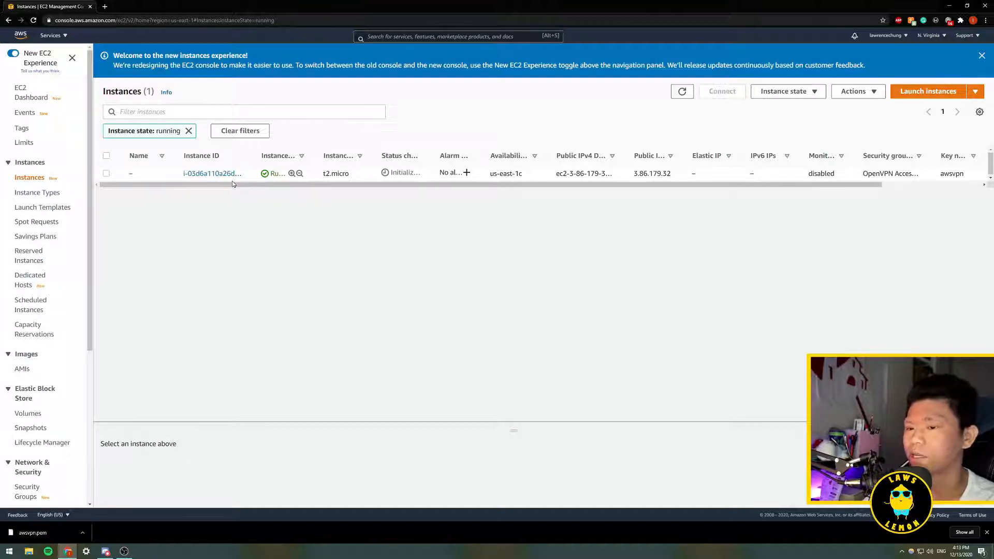
- Open the Connect page for the running instance and copy the SSH client example command
{"action": "right_click", "coordinate": [205, 177]}
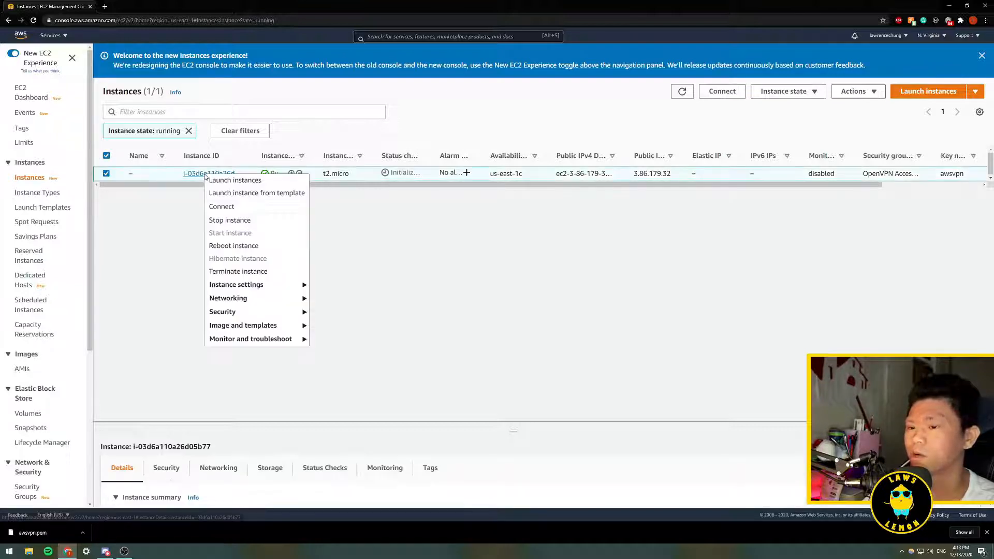
{"action": "left_click", "coordinate": [222, 206]}
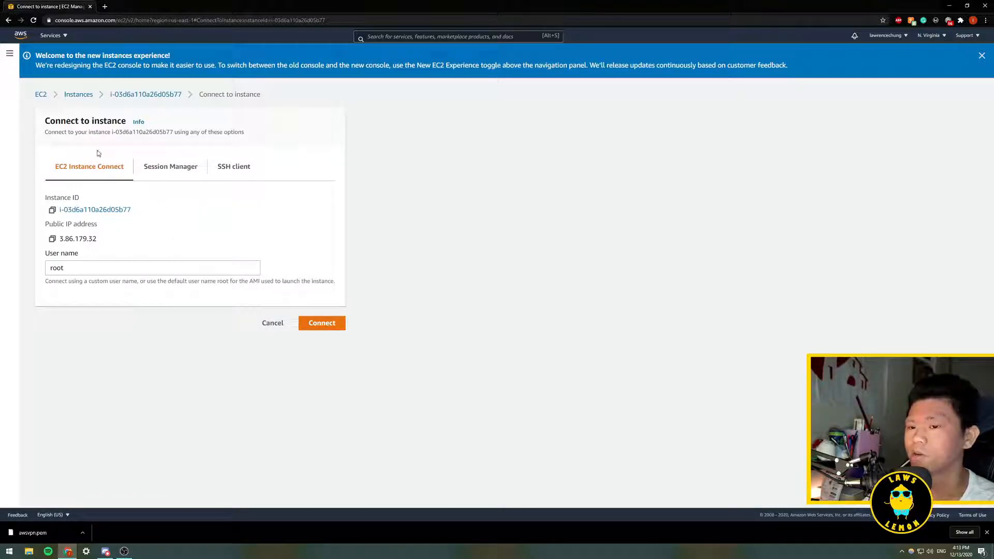
{"action": "left_click", "coordinate": [238, 170]}
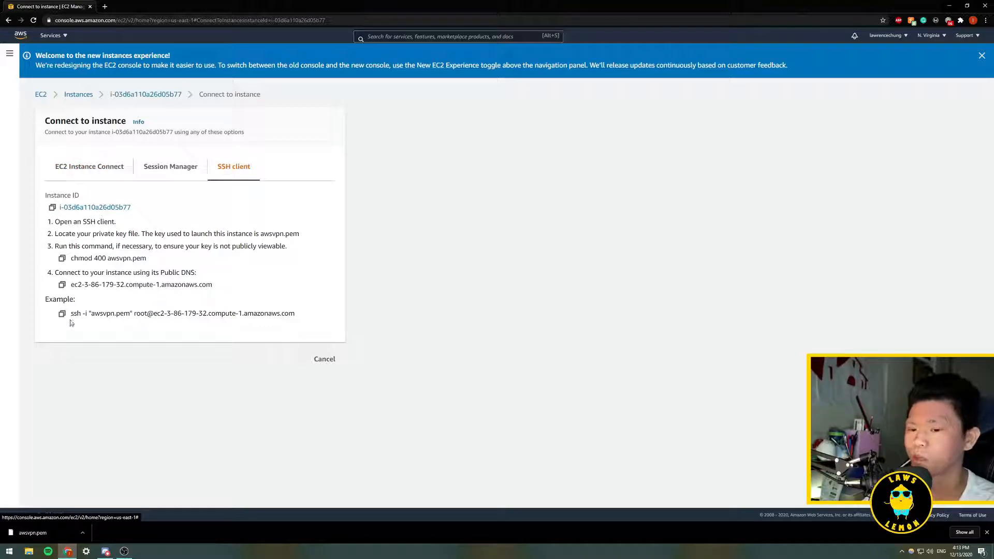
{"action": "left_click_drag", "start_coordinate": [71, 314], "coordinate": [307, 314]}
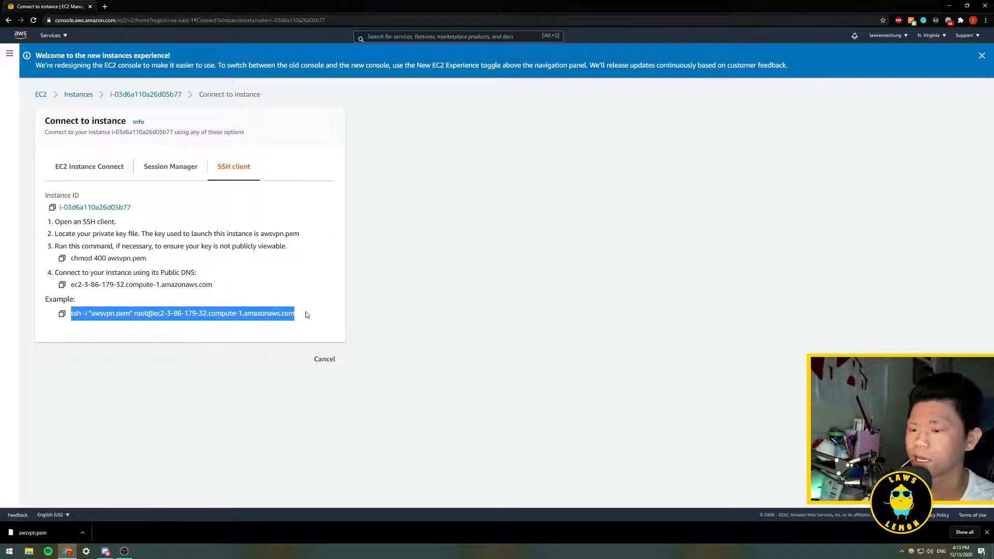
{"action": "left_click", "coordinate": [62, 313]}
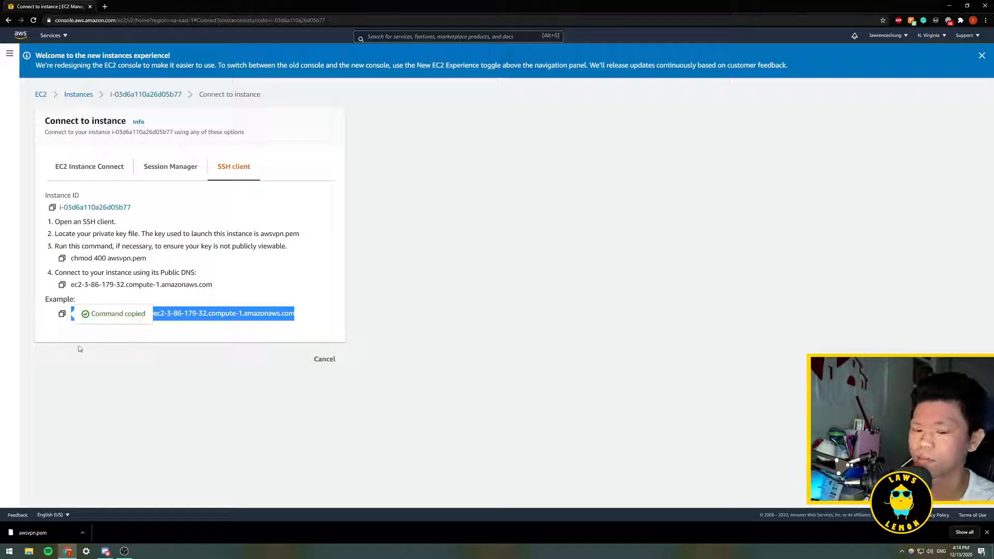
- Open Windows PowerShell from the Start search
{"action": "key", "text": "super"}
{"action": "type", "text": "power"}
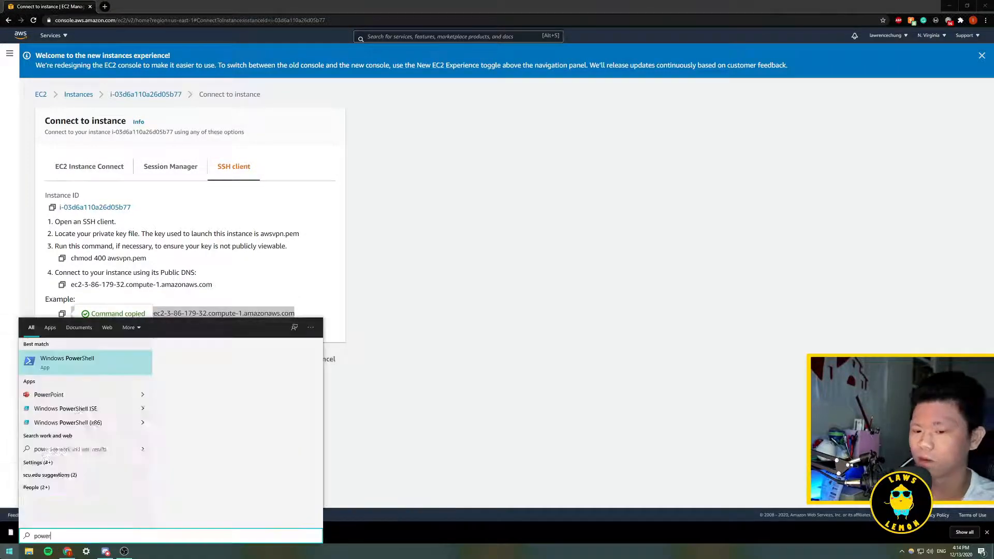
{"action": "key", "text": "Return"}
{"action": "left_click_drag", "start_coordinate": [204, 28], "coordinate": [556, 58]}
{"action": "scroll", "coordinate": [540, 119], "scroll_direction": "up", "scroll_amount": 4, "text": "ctrl"}
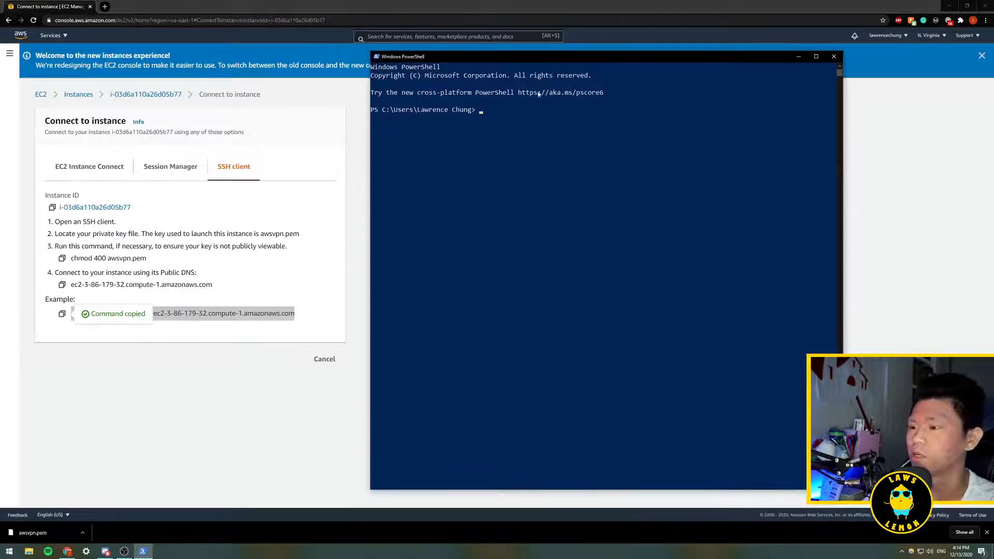
- Paste the copied SSH example command and remove the quotes around the awsvpn.pem key file name
{"action": "right_click", "coordinate": [492, 114]}
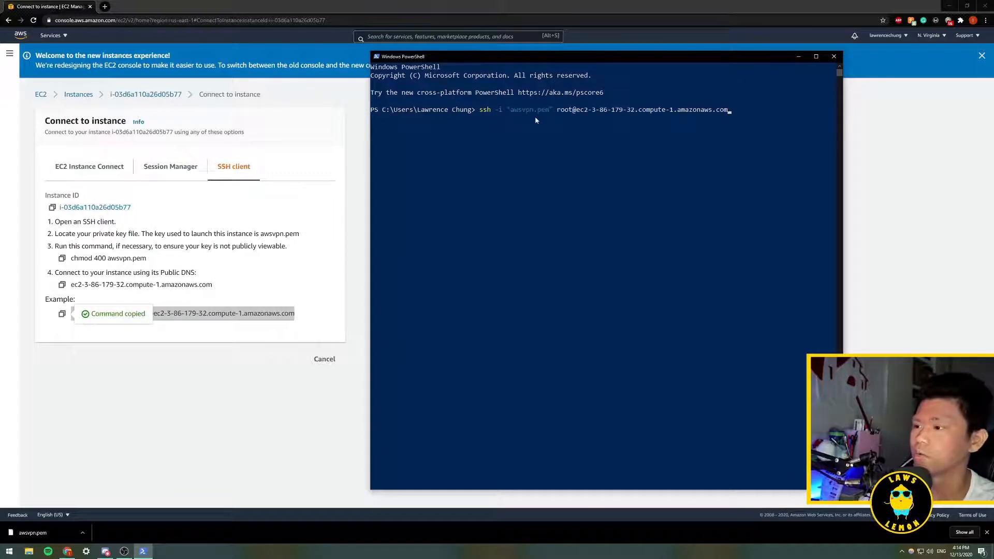
{"action": "key", "text": "Left"}
{"action": "key", "text": "Left"}
{"action": "key", "text": "Left"}
{"action": "key", "text": "Left"}
{"action": "key", "text": "Left"}
{"action": "key", "text": "Left"}
{"action": "key", "text": "Left"}
{"action": "key", "text": "Left"}
{"action": "key", "text": "Left"}
{"action": "key", "text": "Left"}
{"action": "key", "text": "Left"}
{"action": "key", "text": "Left"}
{"action": "key", "text": "Left"}
{"action": "key", "text": "Left"}
{"action": "key", "text": "Left"}
{"action": "key", "text": "Left"}
{"action": "key", "text": "Left"}
{"action": "key", "text": "Left"}
{"action": "key", "text": "Left"}
{"action": "key", "text": "Left"}
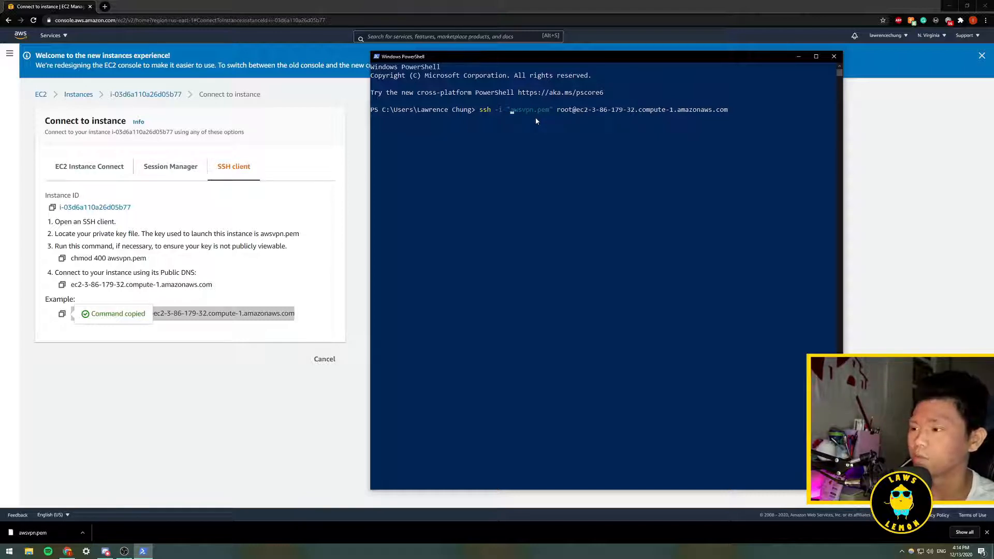
{"action": "key", "text": "BackSpace"}
{"action": "key", "text": "Right"}
{"action": "key", "text": "Right"}
{"action": "key", "text": "Right"}
{"action": "key", "text": "Right"}
{"action": "key", "text": "Right"}
{"action": "key", "text": "Right"}
{"action": "key", "text": "Right"}
{"action": "key", "text": "Right"}
{"action": "key", "text": "Right"}
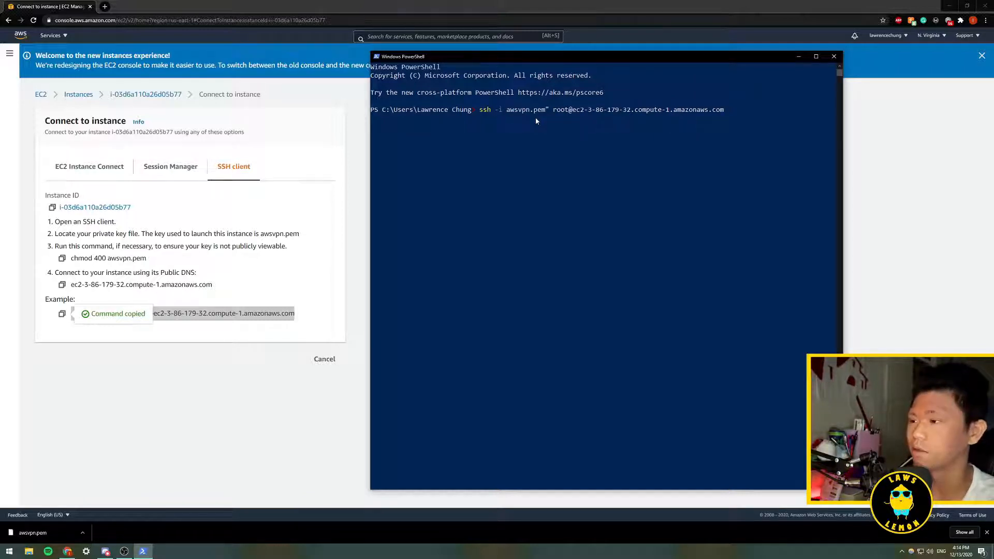
{"action": "key", "text": "Right"}
{"action": "key", "text": "Right"}
{"action": "key", "text": "BackSpace"}
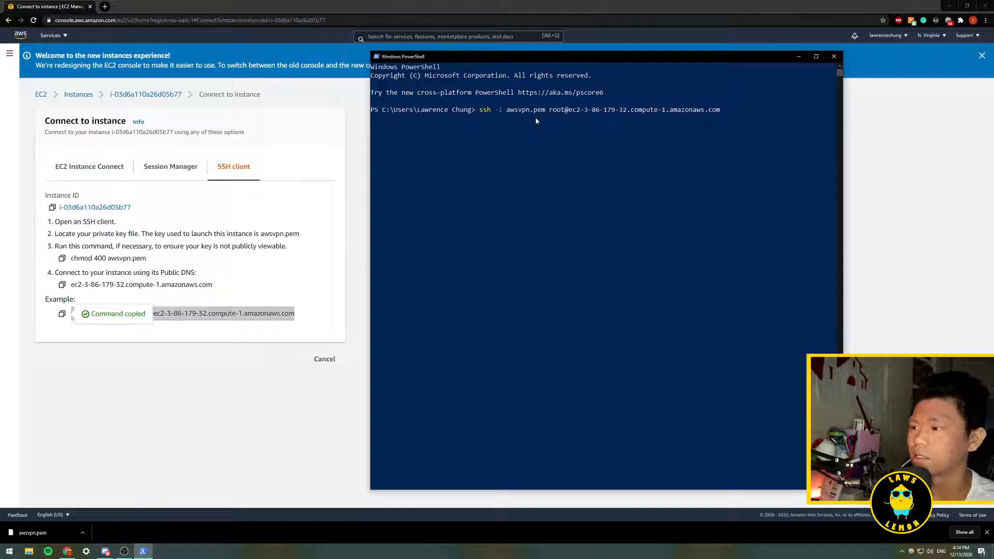
- Change the key path to Downloads/awsvpn.pem and run the SSH command
{"action": "type", "text": "Downloads"}
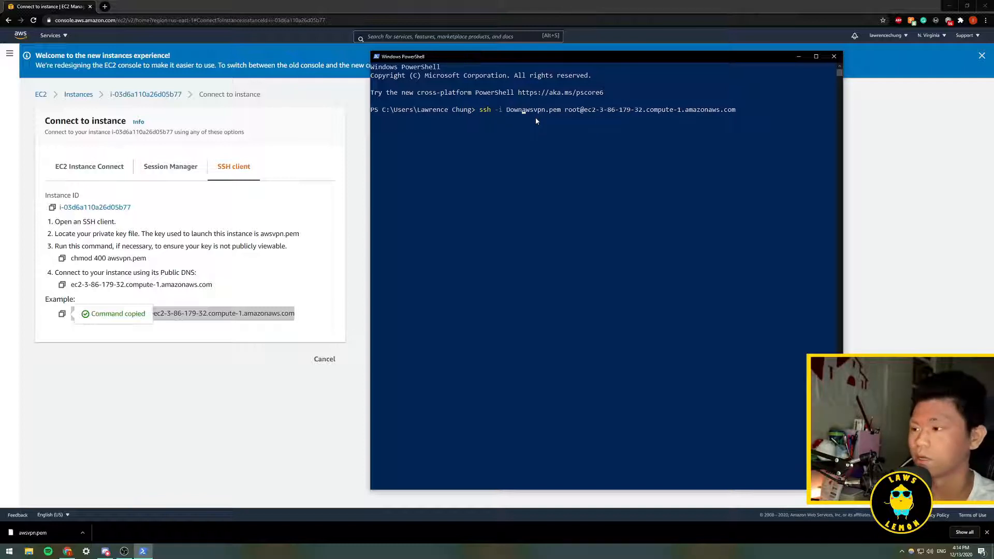
{"action": "type", "text": "/"}
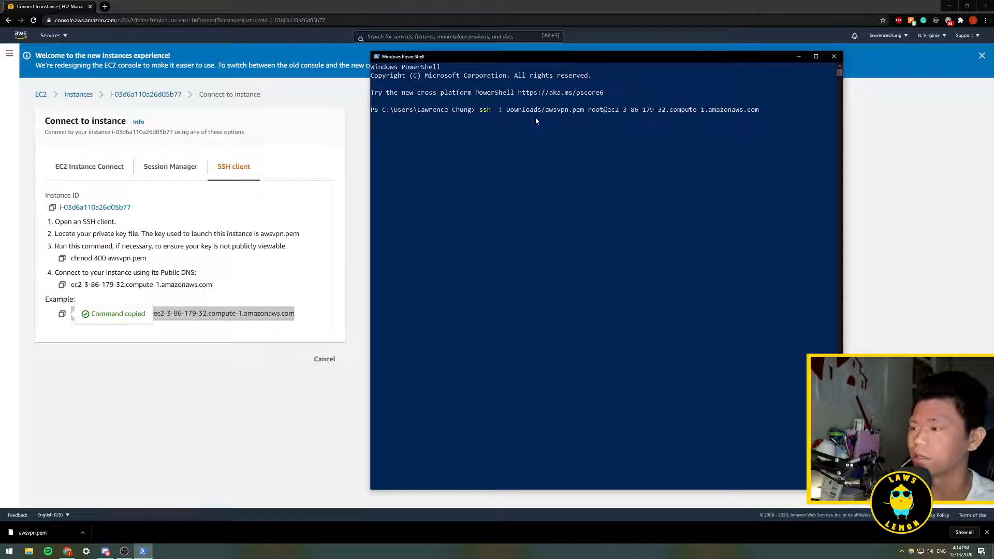
{"action": "key", "text": "Return"}
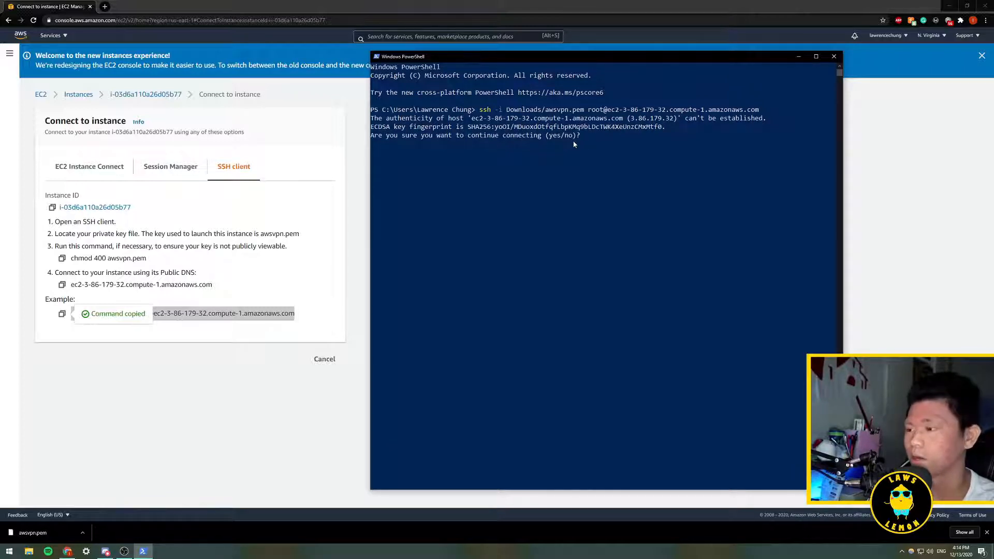
- Answer yes to continue connecting to the host and yes to accept the OpenVPN license agreement
{"action": "type", "text": "yes"}
{"action": "key", "text": "Return"}
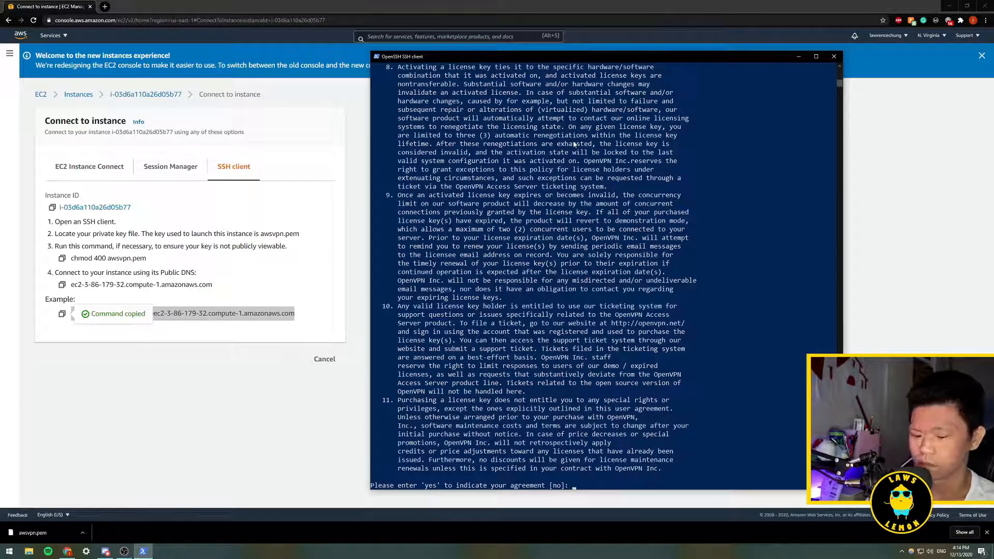
{"action": "type", "text": "yes"}
{"action": "key", "text": "Return"}
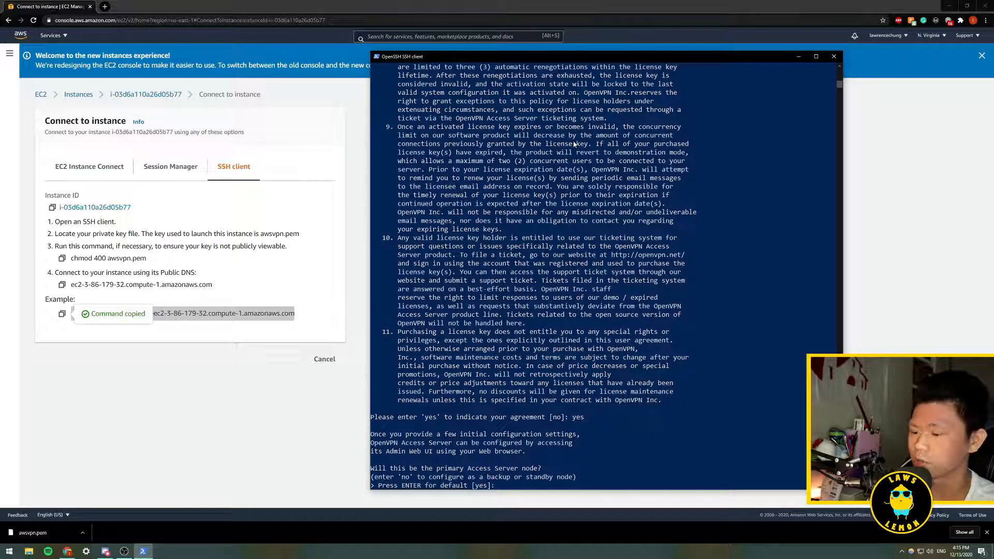
- Accept the default answer for each OpenVPN Access Server initial configuration prompt
{"action": "key", "text": "Return"}
{"action": "key", "text": "Return"}
{"action": "key", "text": "Return"}
{"action": "key", "text": "Return"}
{"action": "key", "text": "Return"}
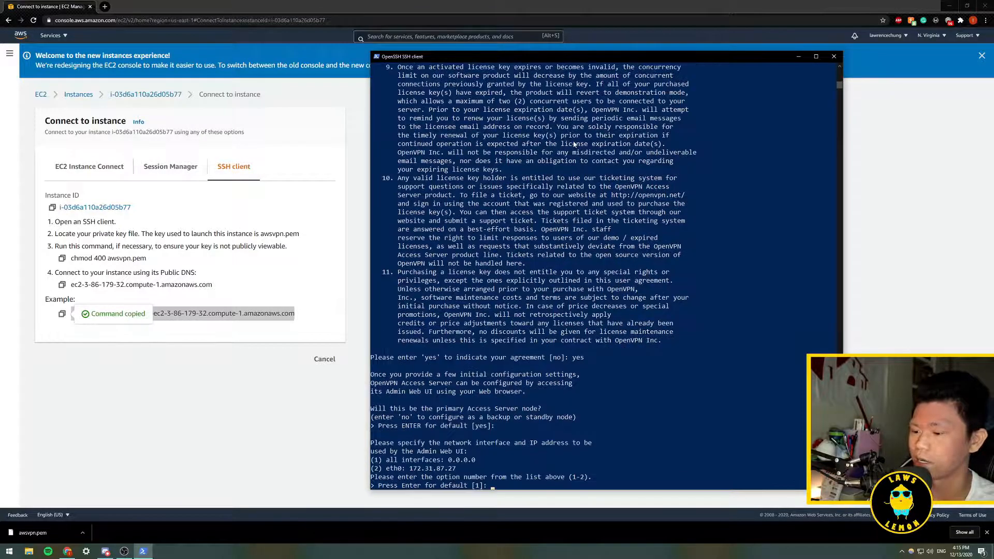
{"action": "key", "text": "Return"}
{"action": "key", "text": "Return"}
{"action": "key", "text": "Return"}
{"action": "key", "text": "Return"}
{"action": "key", "text": "Return"}
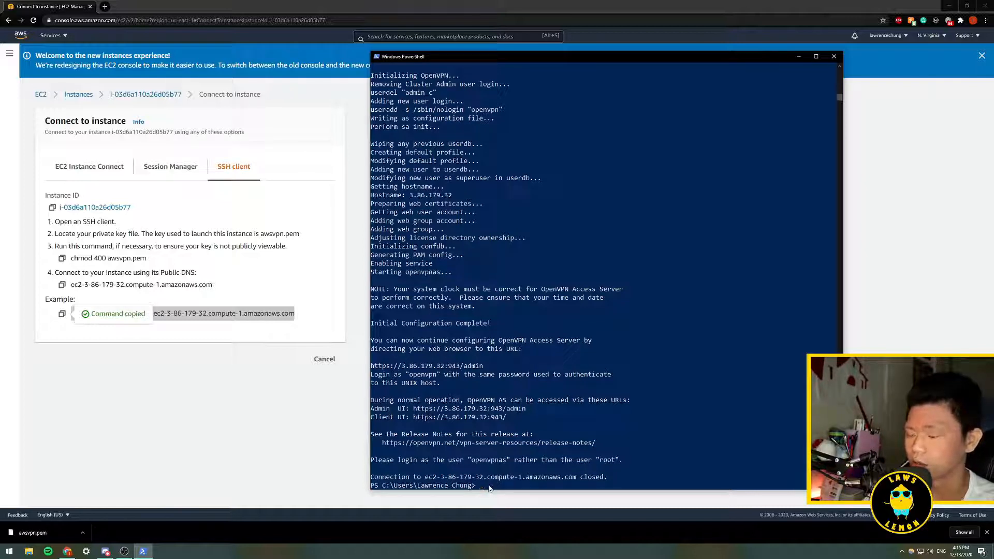
- Reconnect over SSH using the key at Downloads/awsvpn.pem, logging in as openvpnas instead of root
{"action": "key", "text": "ctrl+v"}
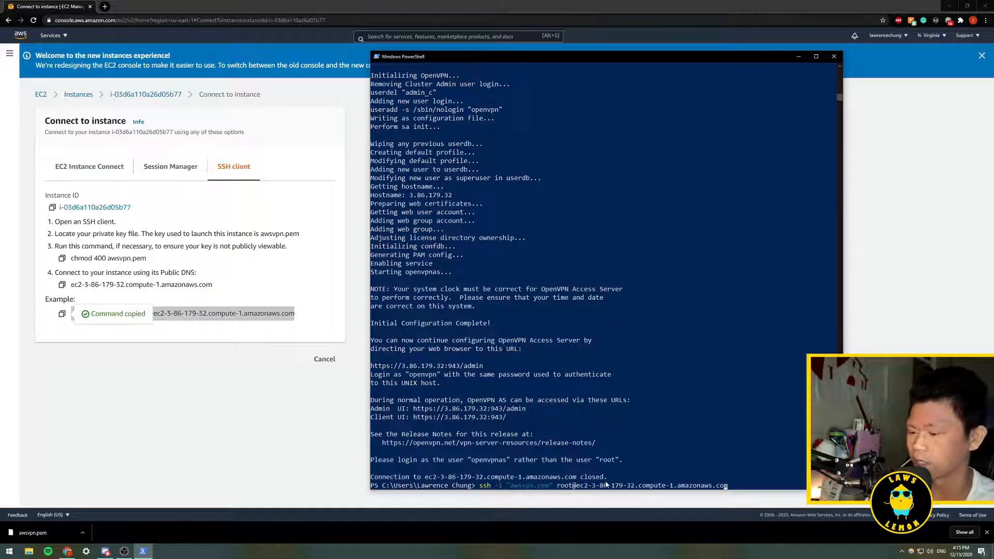
{"action": "key", "text": "BackSpace"}
{"action": "key", "text": "BackSpace"}
{"action": "type", "text": "Downloads"}
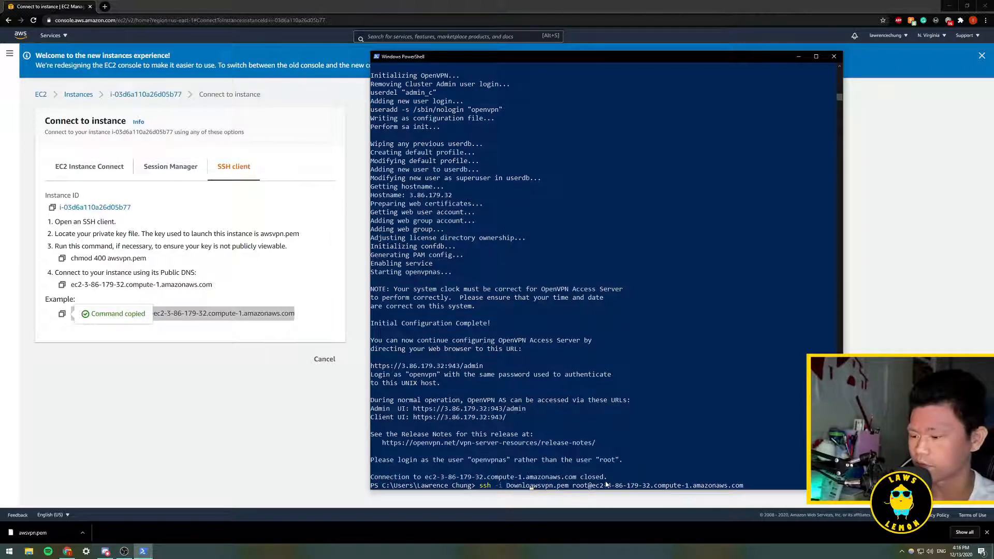
{"action": "type", "text": "/"}
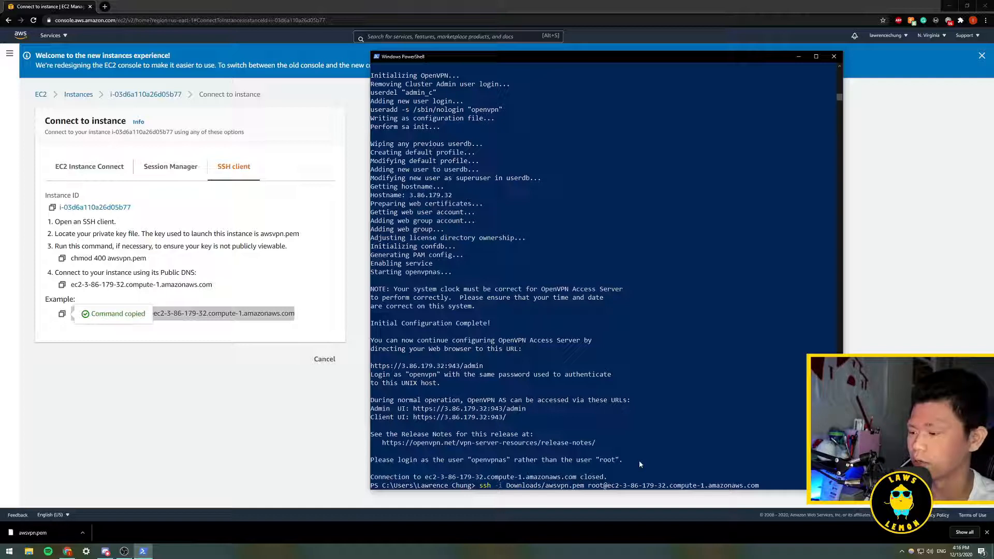
{"action": "key", "text": "BackSpace"}
{"action": "key", "text": "BackSpace"}
{"action": "key", "text": "BackSpace"}
{"action": "key", "text": "BackSpace"}
{"action": "type", "text": "op"}
{"action": "type", "text": "envpn"}
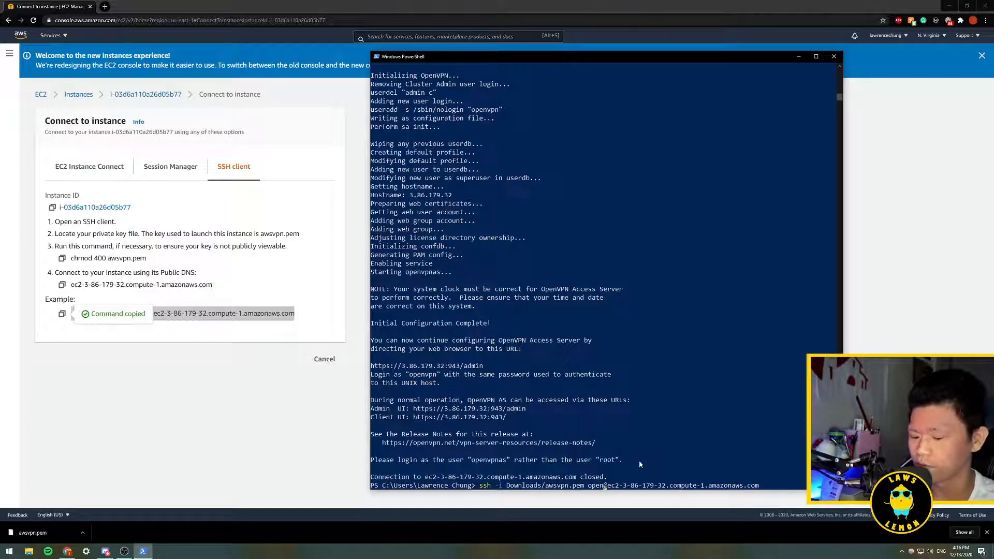
{"action": "type", "text": "as"}
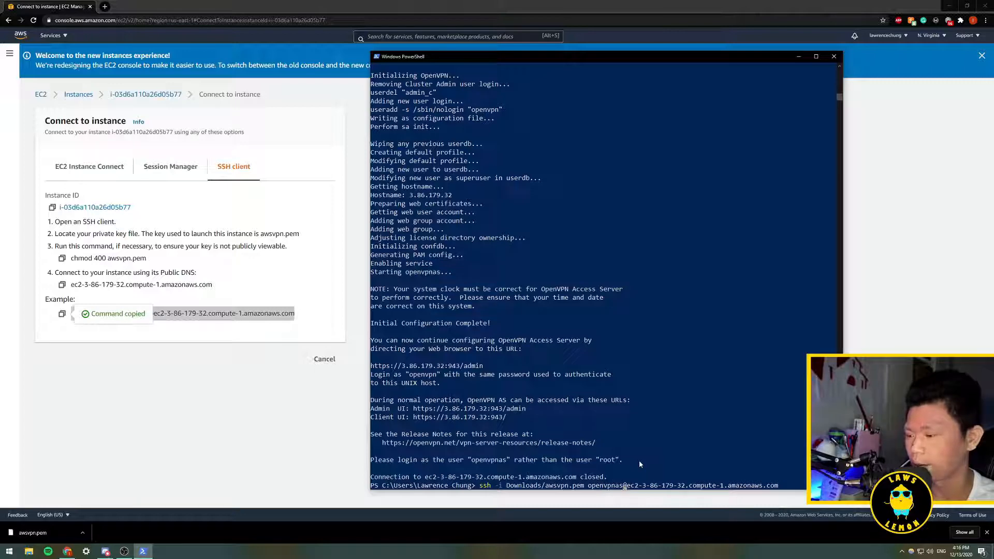
{"action": "key", "text": "Return"}
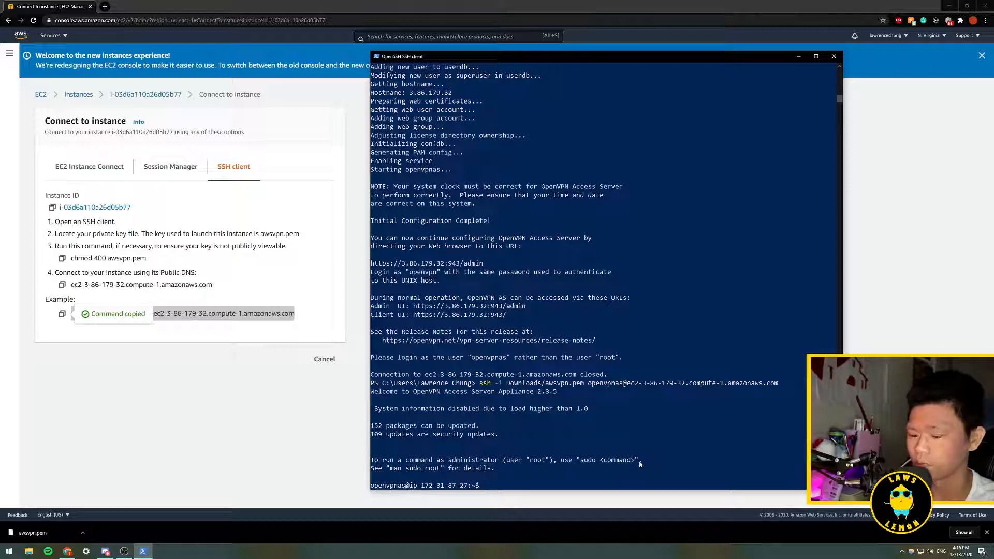
- Run sudo passwd openvpn and enter the new password for the openvpn user twice
{"action": "type", "text": "sudo"}
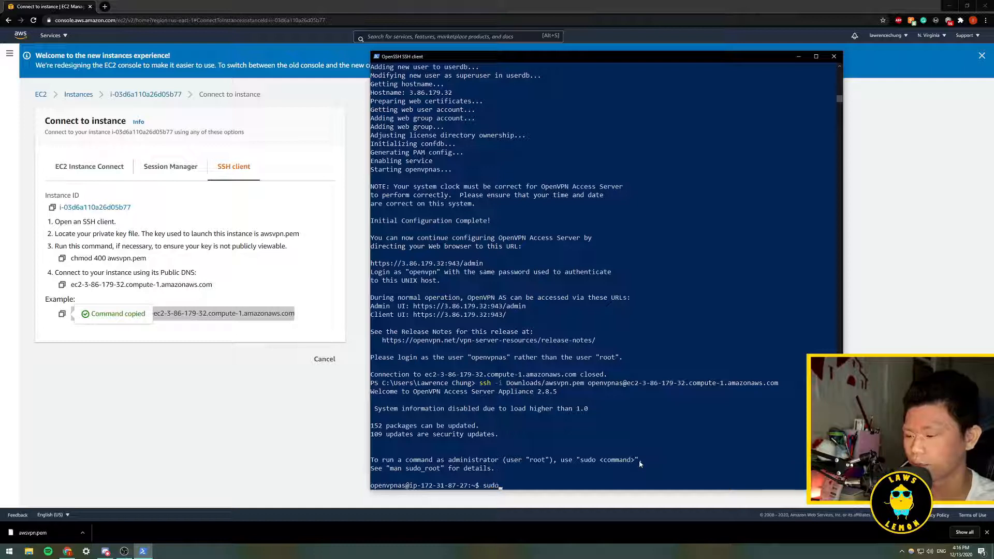
{"action": "type", "text": " pass"}
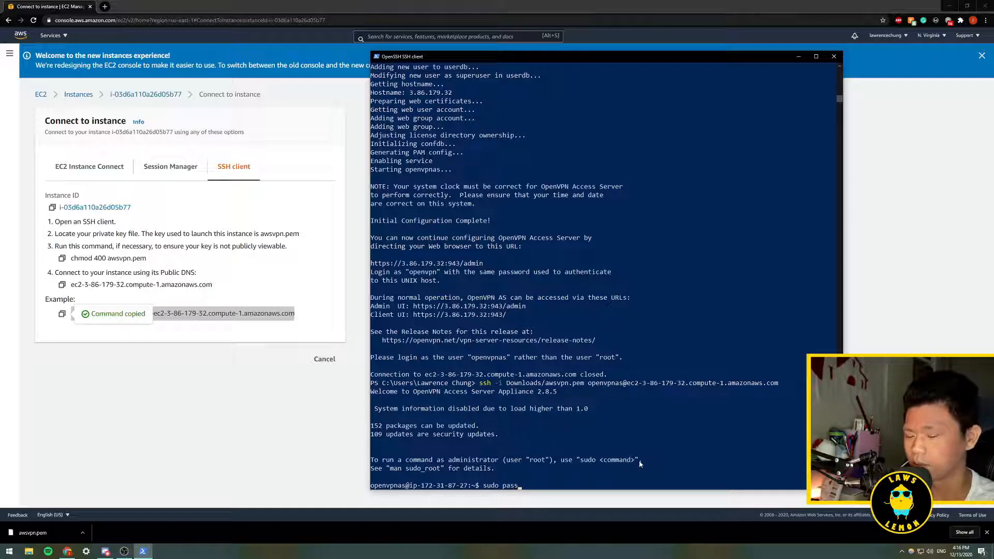
{"action": "type", "text": "wd openvpn"}
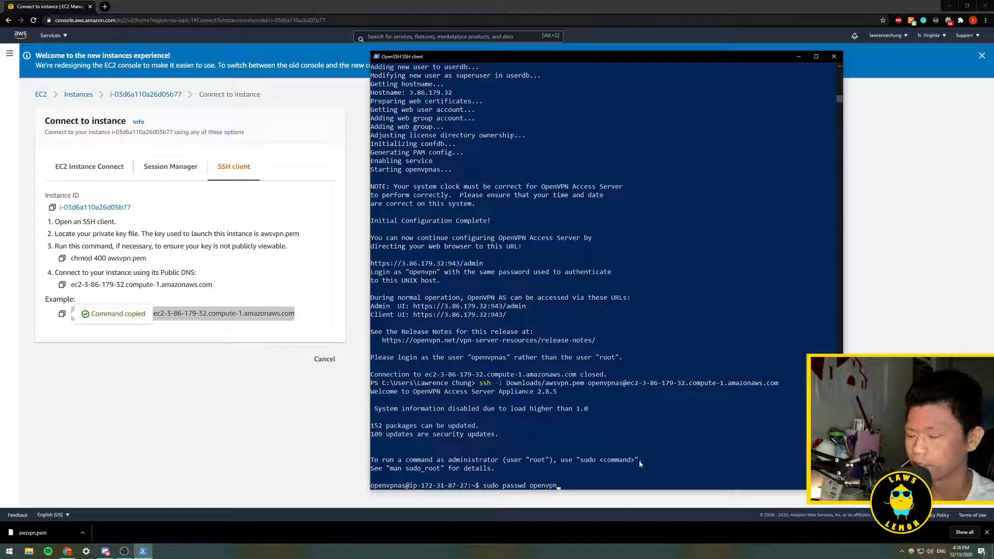
{"action": "key", "text": "Return"}
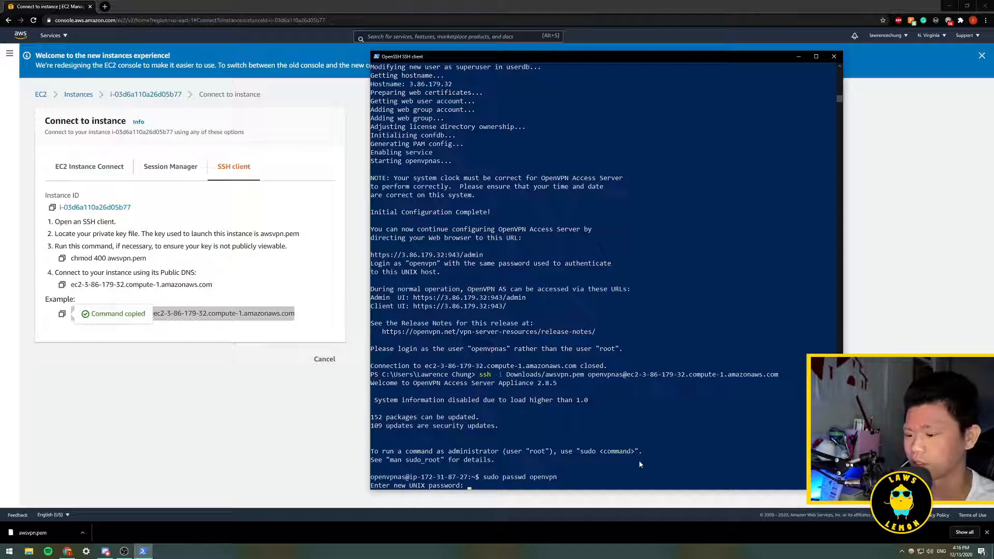
{"action": "key", "text": "Return"}
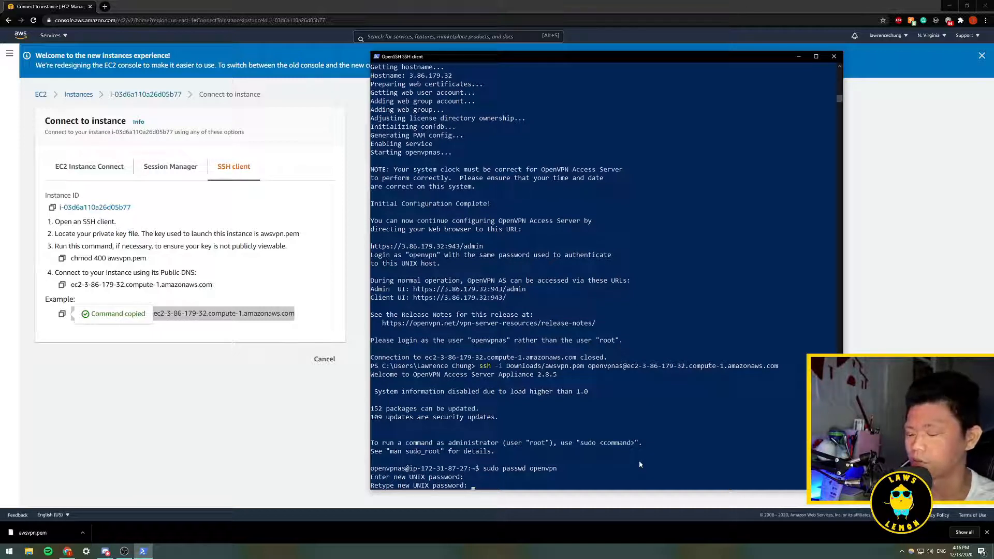
{"action": "key", "text": "Return"}
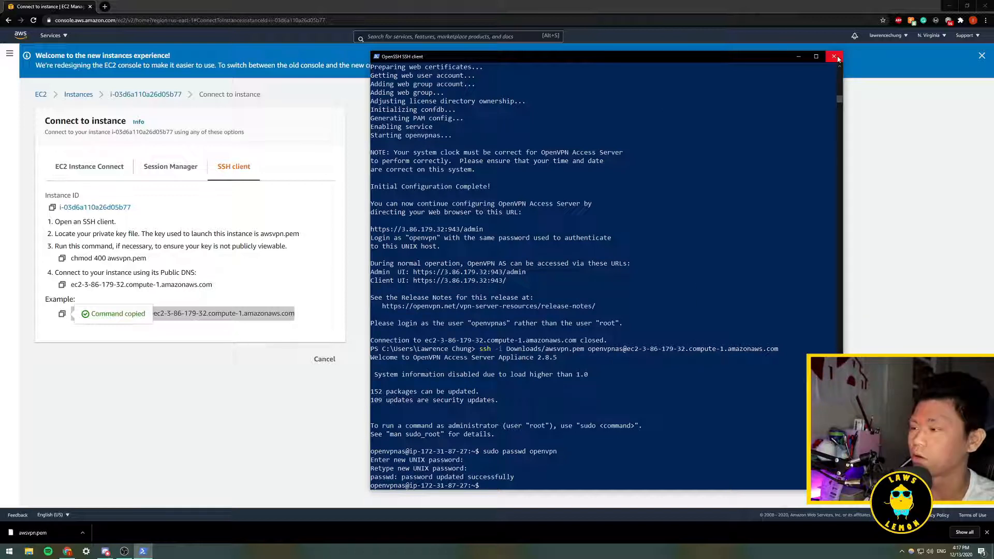
- Exit the SSH session and close the PowerShell window
{"action": "type", "text": "exit"}
{"action": "key", "text": "Return"}
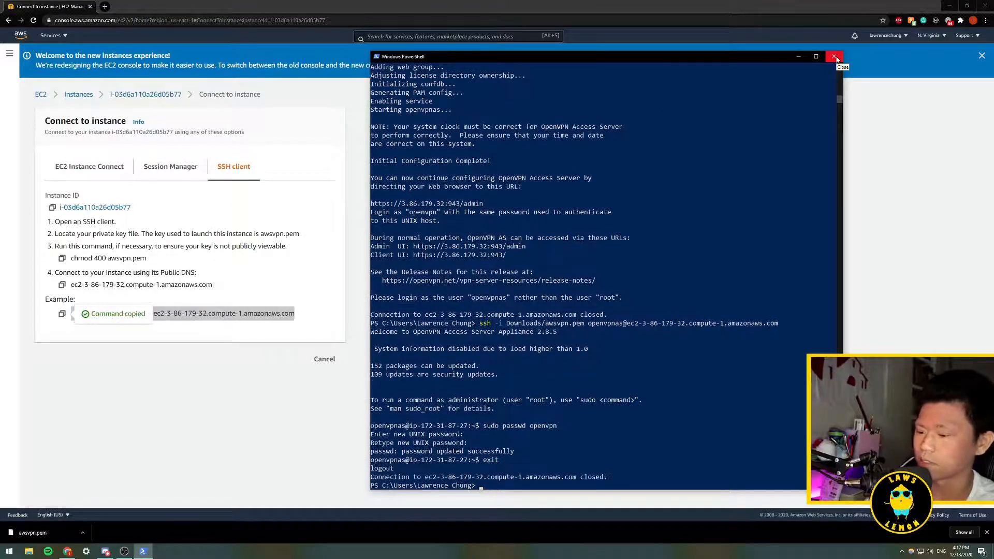
{"action": "type", "text": "wxi"}
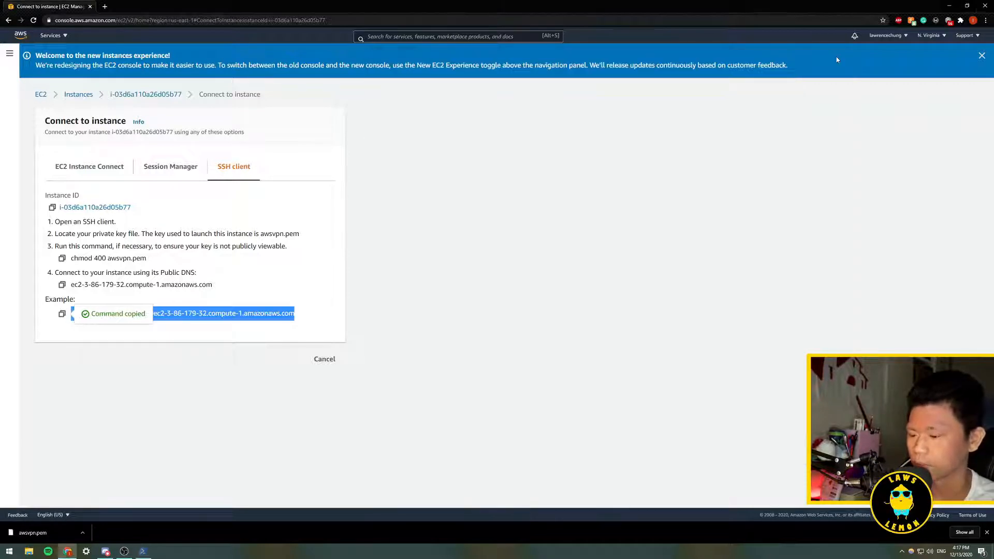
{"action": "left_click", "coordinate": [834, 56]}
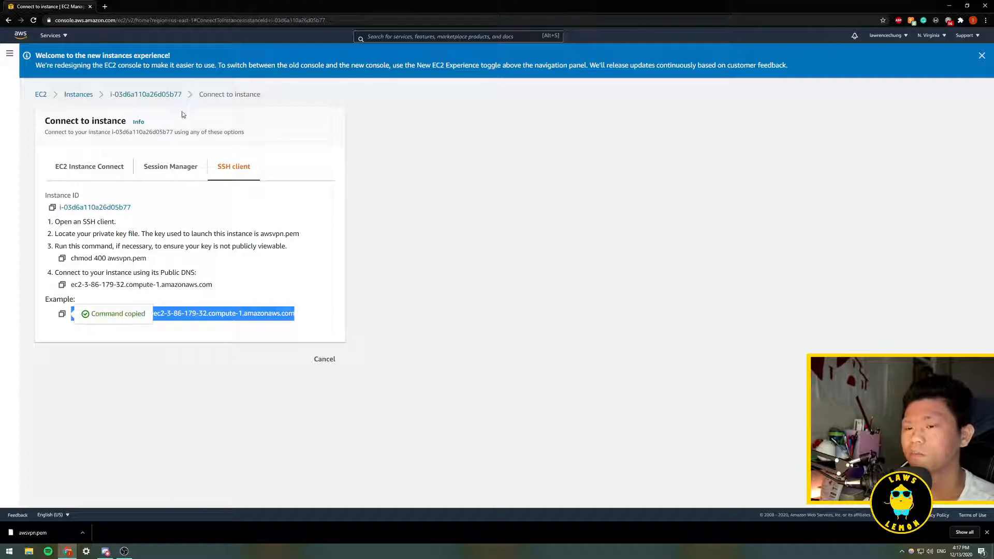
- Open the instance's summary page and copy its public IPv4 address
{"action": "left_click", "coordinate": [78, 95]}
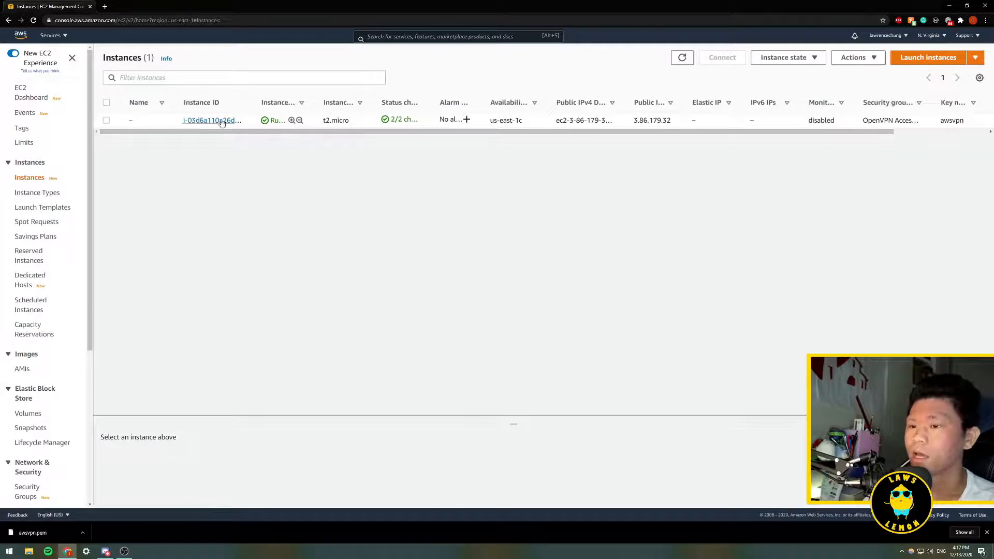
{"action": "left_click", "coordinate": [213, 121]}
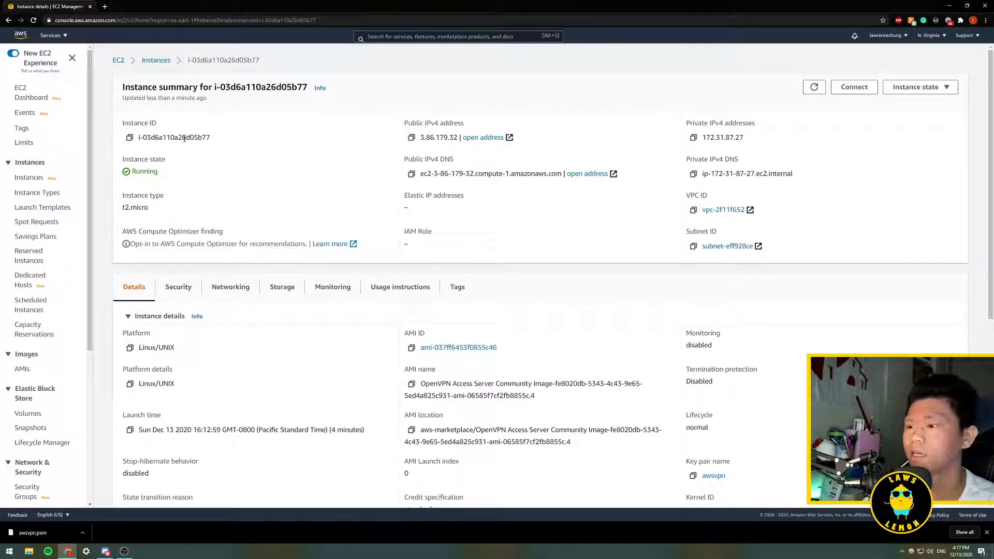
{"action": "left_click_drag", "start_coordinate": [403, 125], "coordinate": [466, 125]}
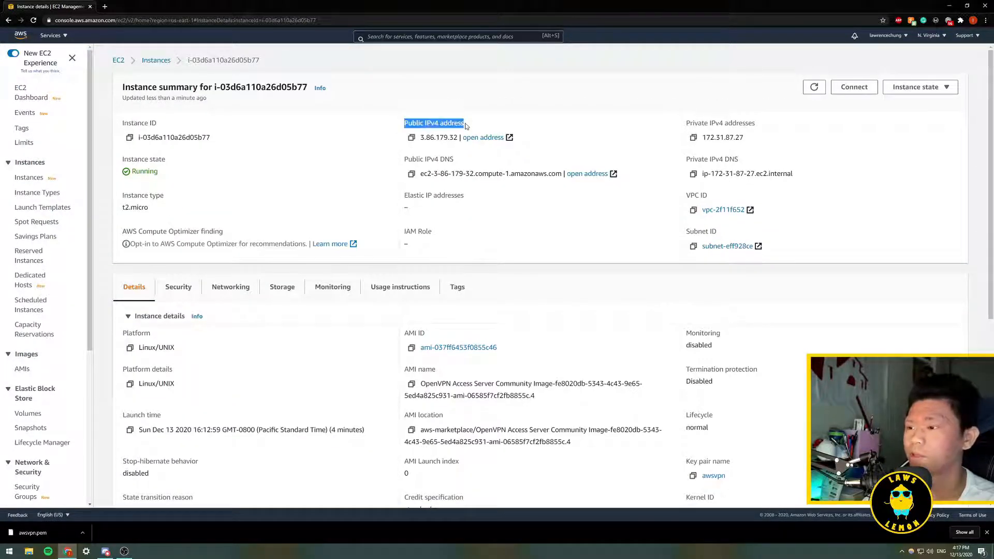
{"action": "left_click", "coordinate": [412, 138]}
{"action": "left_click", "coordinate": [104, 6]}
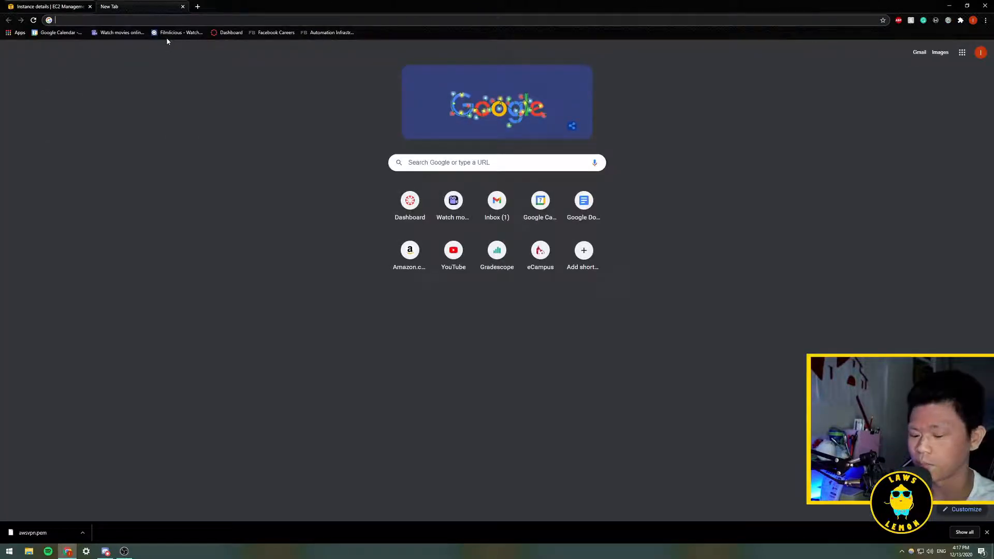
{"action": "type", "text": "https://"}
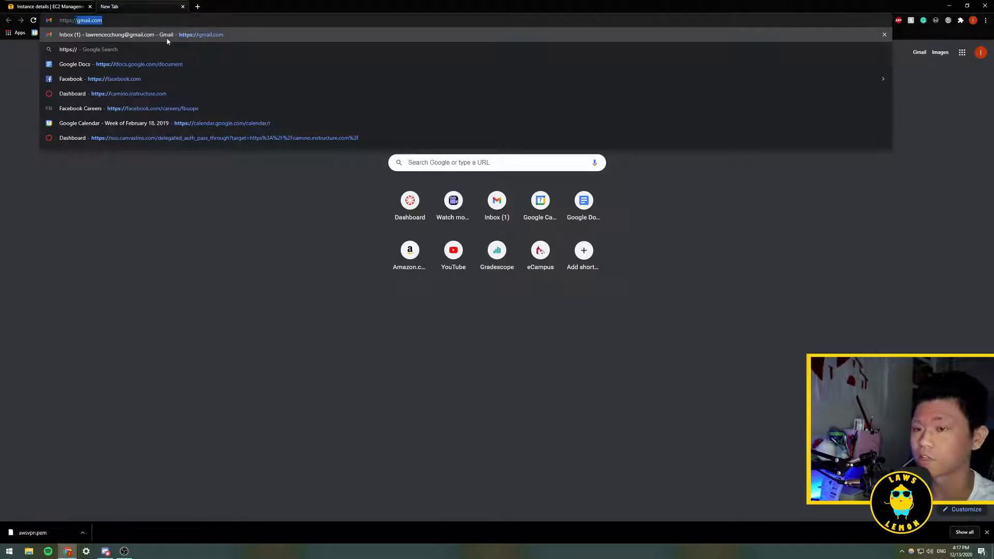
{"action": "key", "text": "ctrl+v"}
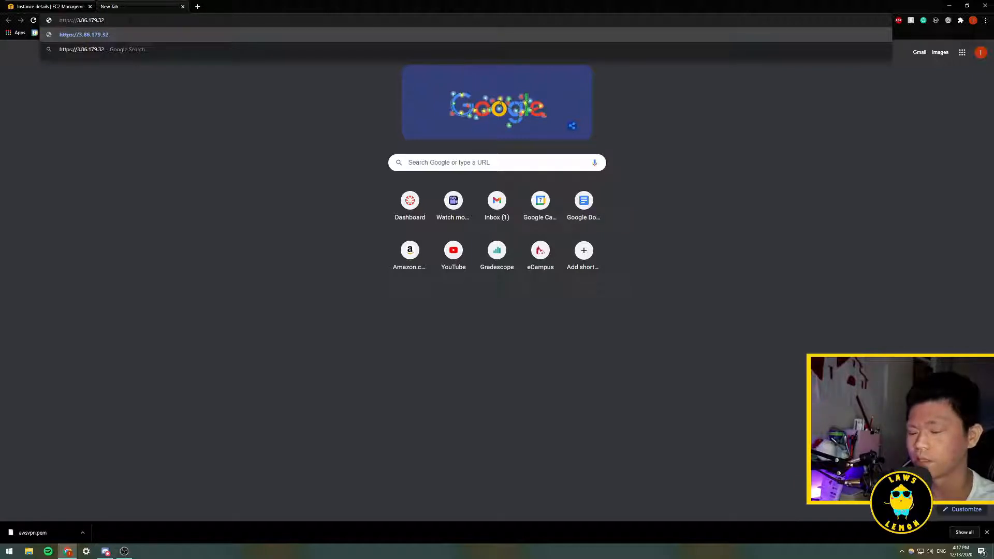
{"action": "type", "text": ":943"}
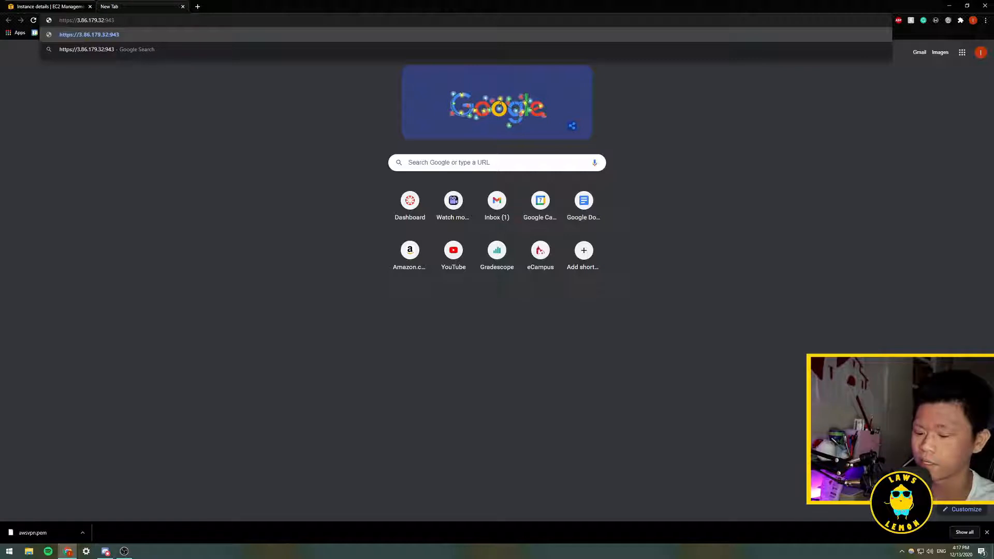
{"action": "type", "text": "/admin"}
{"action": "key", "text": "Return"}
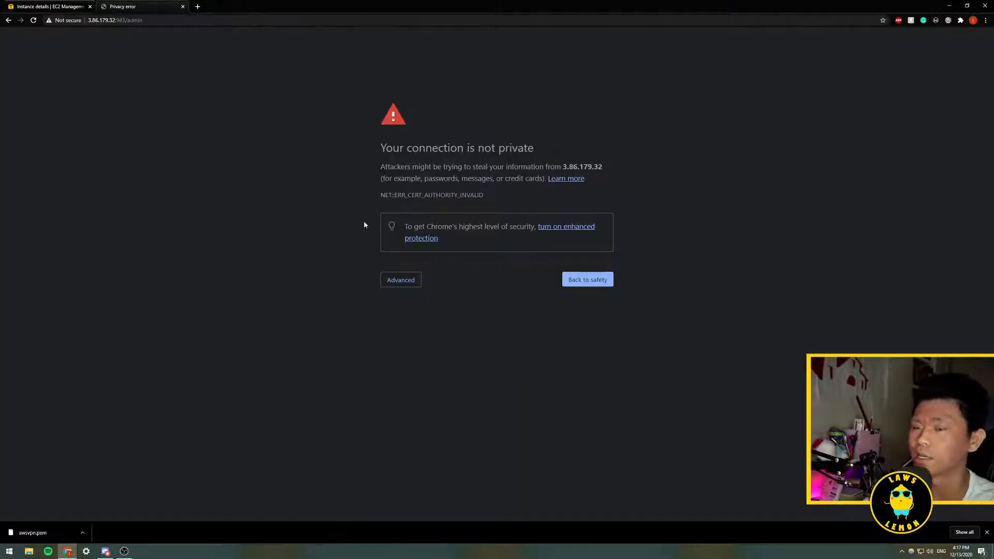
{"action": "left_click", "coordinate": [409, 280]}
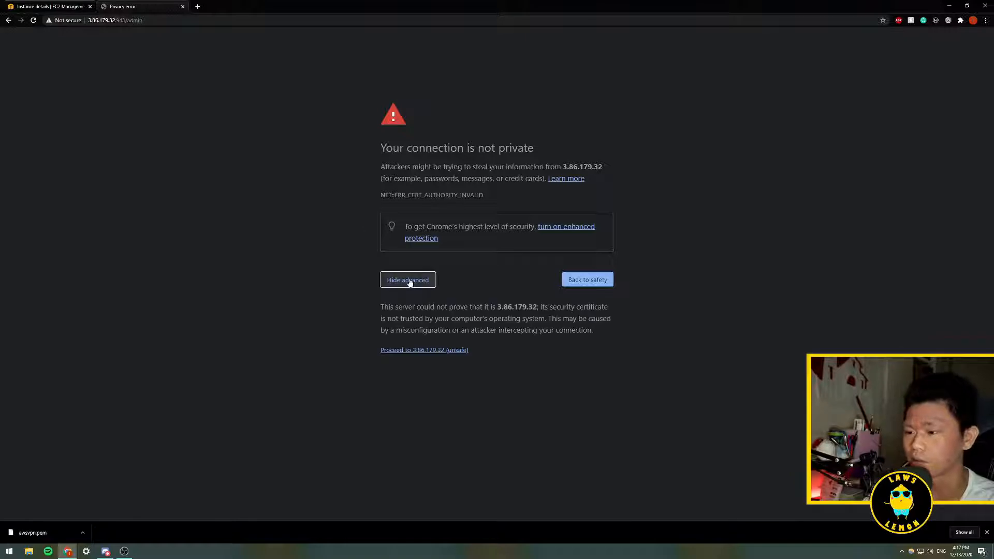
{"action": "left_click", "coordinate": [422, 351]}
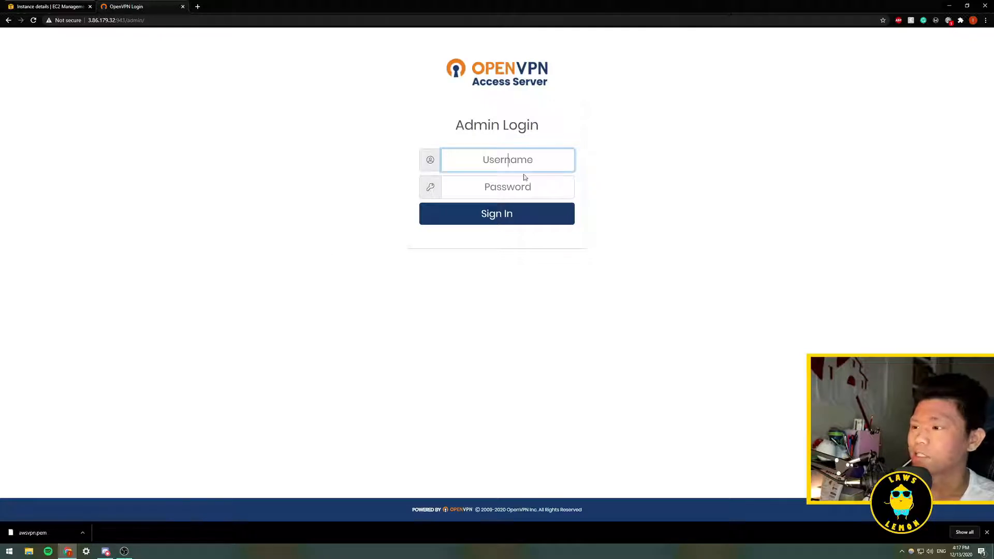
- Sign in to the Admin Login as openvpn with the account password
{"action": "type", "text": "openvpn"}
{"action": "key", "text": "Tab"}
{"action": "type", "text": "*********"}
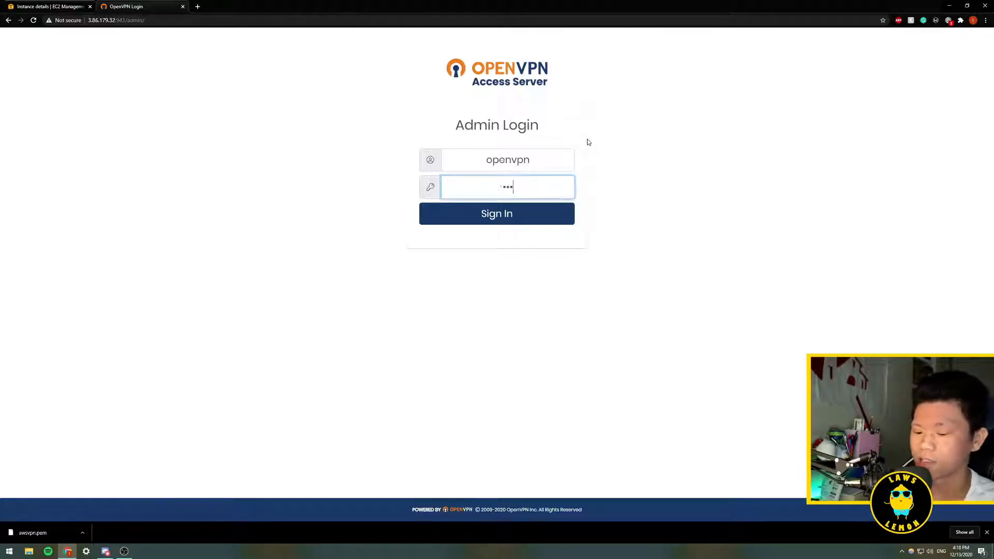
{"action": "key", "text": "Return"}
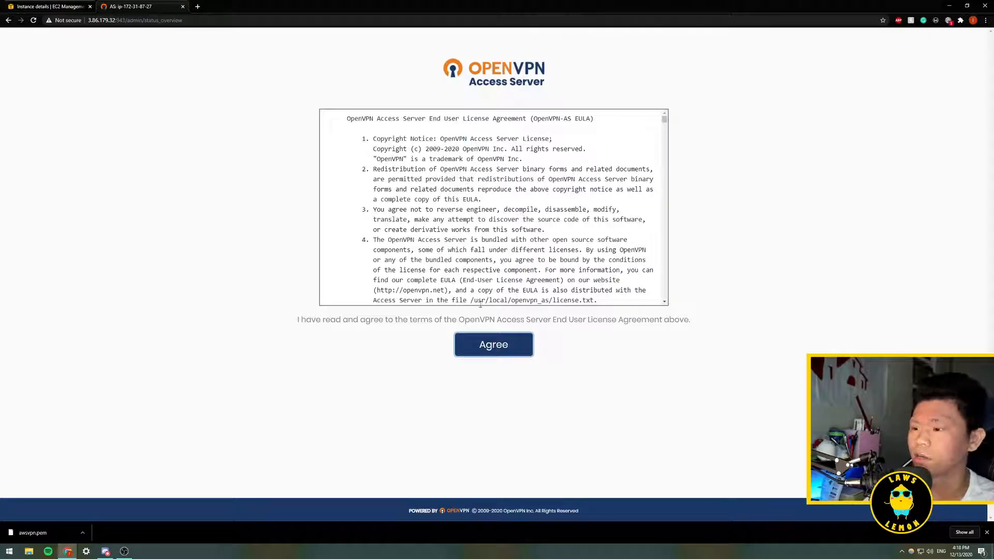
- Accept the Access Server end user licence agreement
{"action": "scroll", "coordinate": [486, 229], "scroll_direction": "down", "scroll_amount": 8}
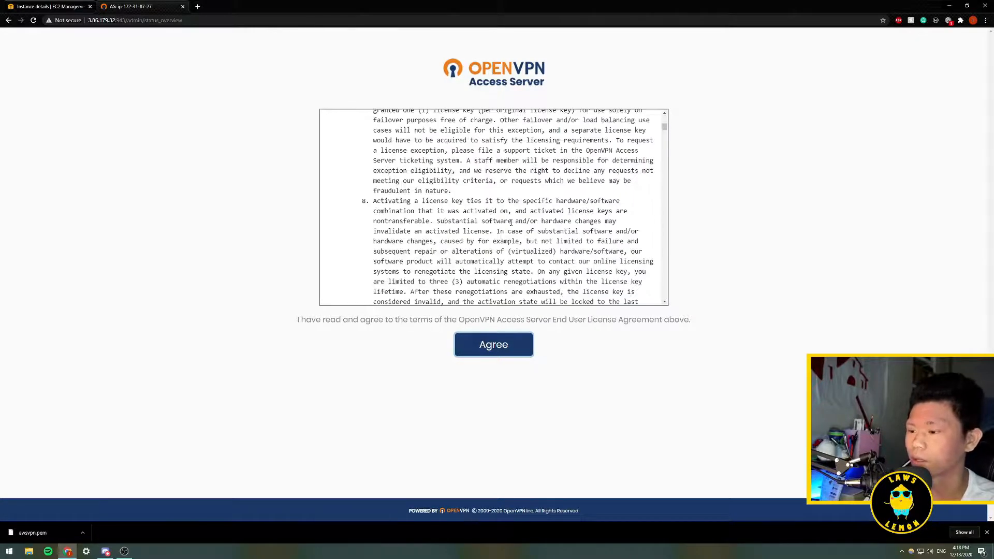
{"action": "left_click", "coordinate": [497, 351]}
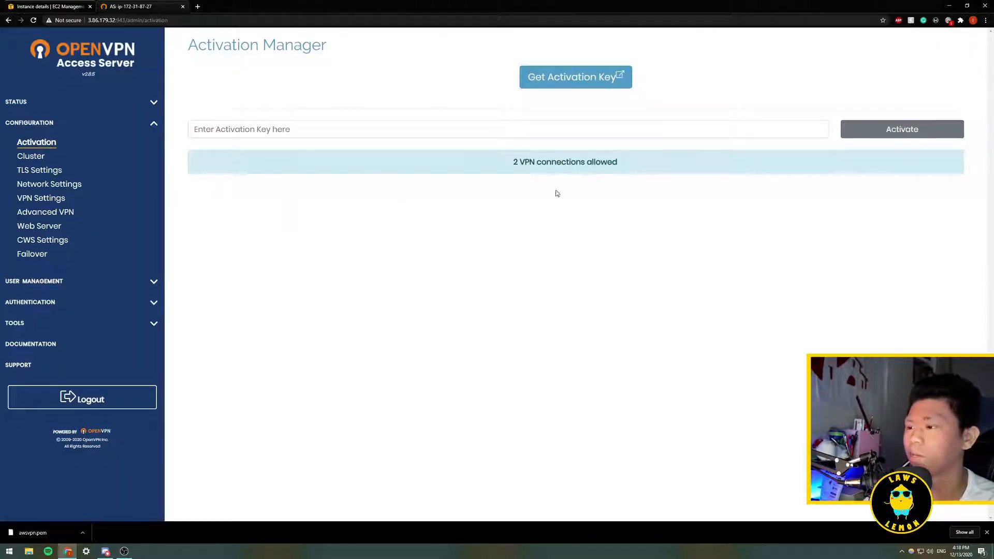
{"action": "left_click_drag", "start_coordinate": [513, 163], "coordinate": [654, 165]}
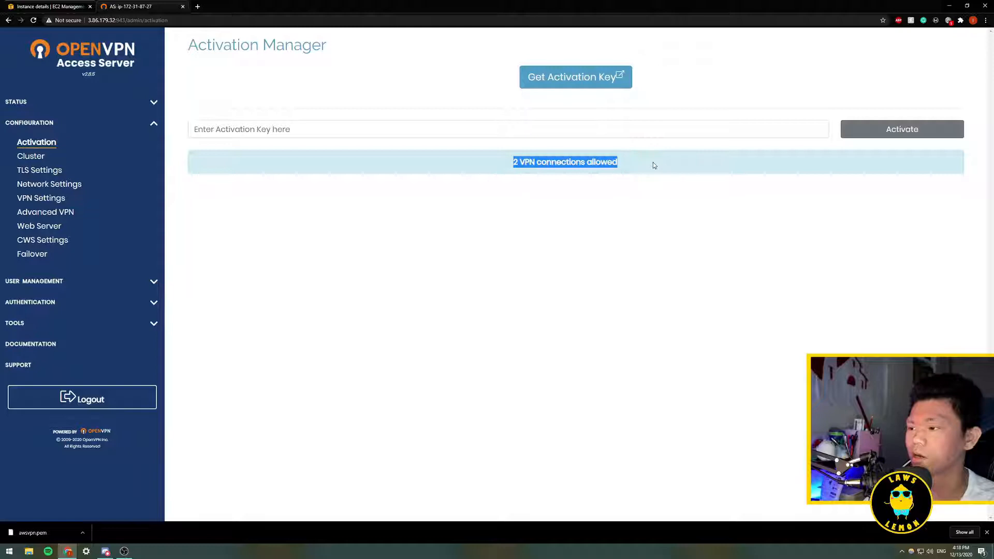
{"action": "left_click", "coordinate": [484, 162]}
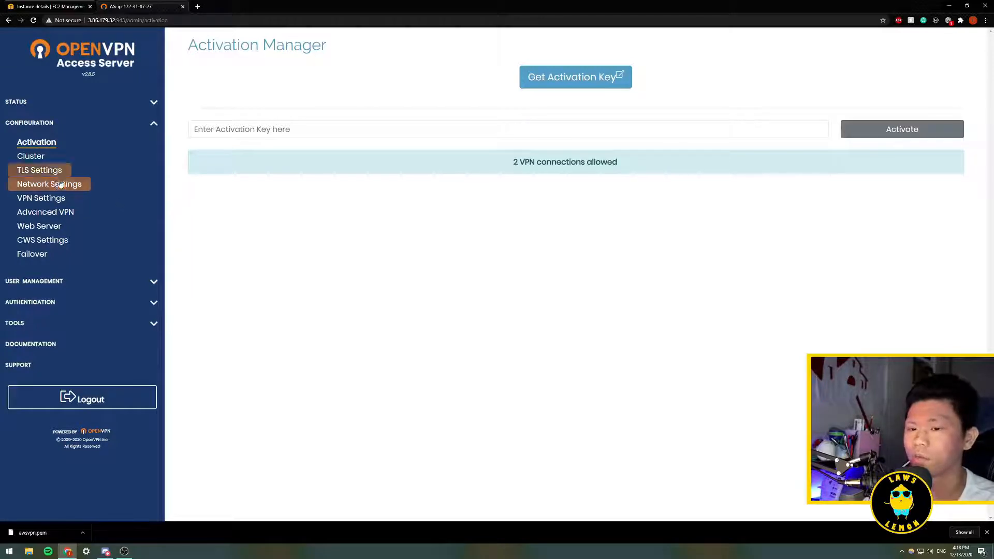
- In VPN Settings, set client internet traffic to be routed through the VPN
{"action": "left_click", "coordinate": [46, 199]}
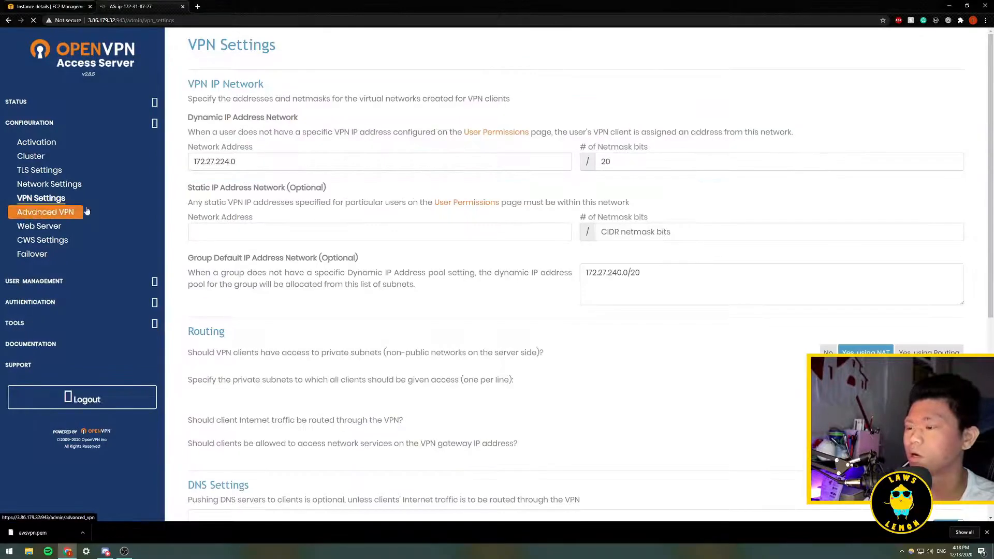
{"action": "scroll", "coordinate": [437, 275], "scroll_direction": "down", "scroll_amount": 5}
{"action": "left_click_drag", "start_coordinate": [186, 151], "coordinate": [405, 151]}
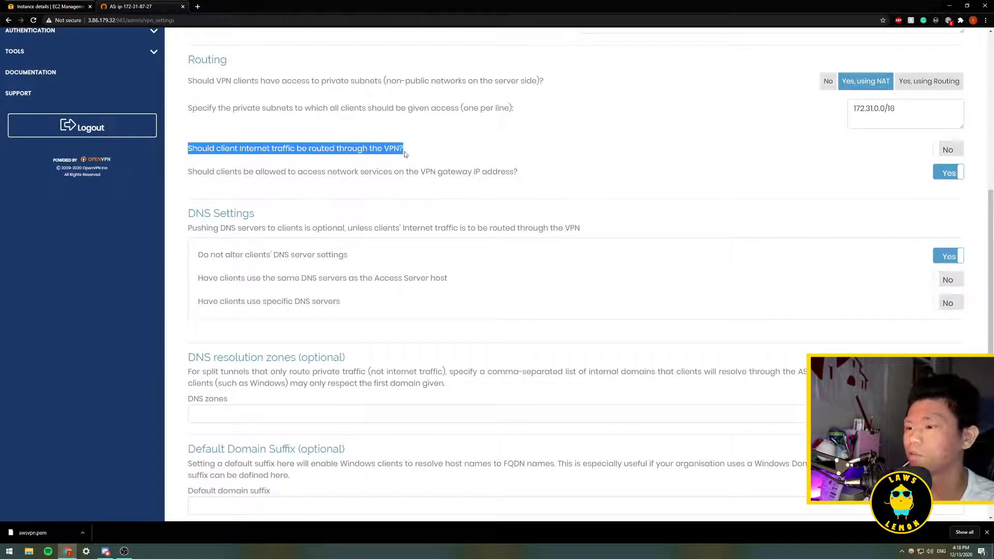
{"action": "left_click", "coordinate": [950, 150]}
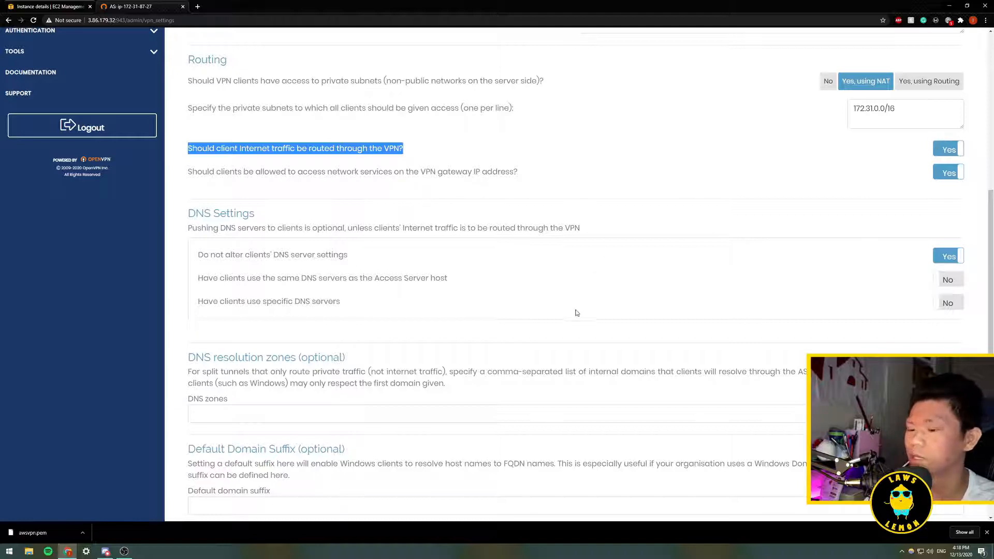
- Save the VPN settings and update the running server
{"action": "scroll", "coordinate": [576, 313], "scroll_direction": "down", "scroll_amount": 1}
{"action": "left_click", "coordinate": [573, 492]}
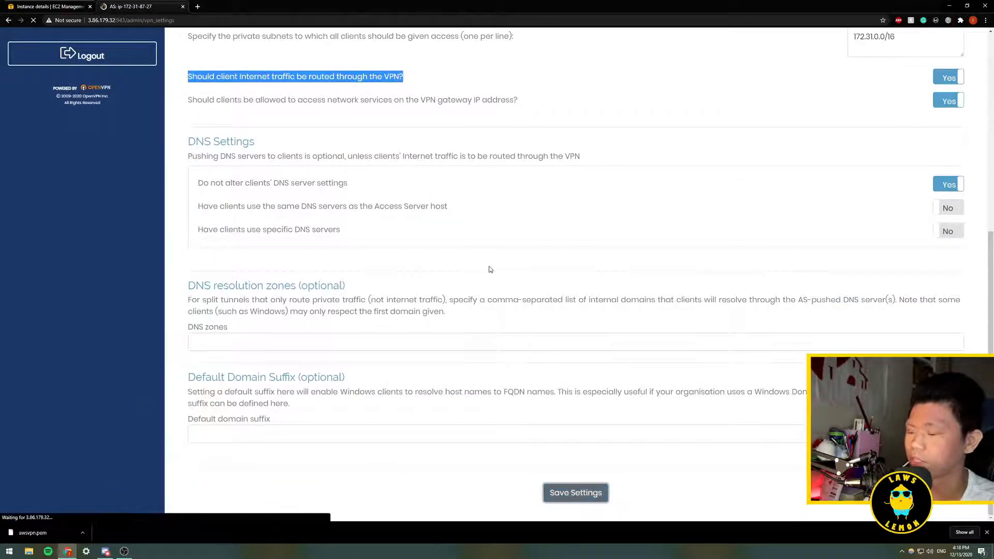
{"action": "left_click", "coordinate": [558, 118]}
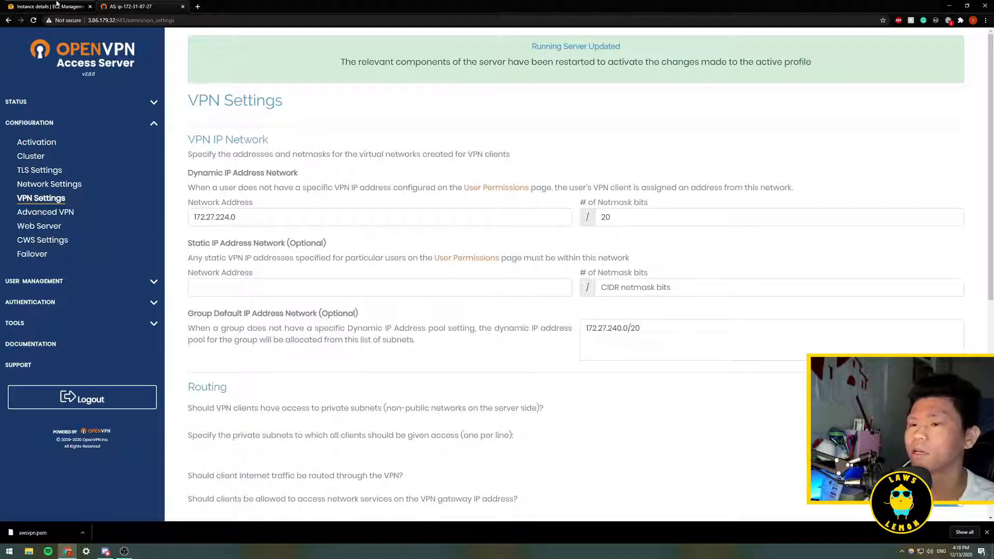
{"action": "left_click", "coordinate": [192, 19]}
{"action": "left_click_drag", "start_coordinate": [194, 20], "coordinate": [127, 19]}
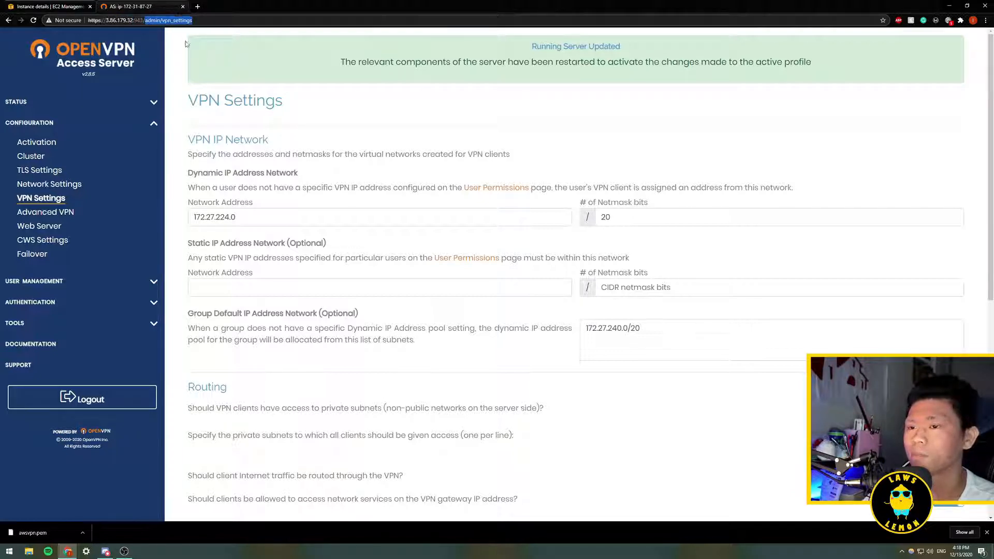
{"action": "key", "text": "BackSpace"}
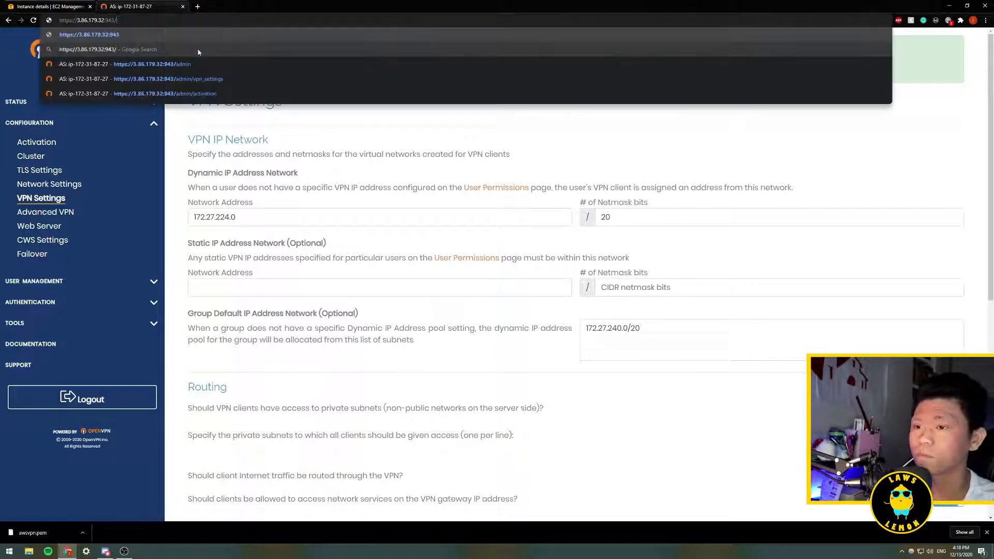
{"action": "key", "text": "BackSpace"}
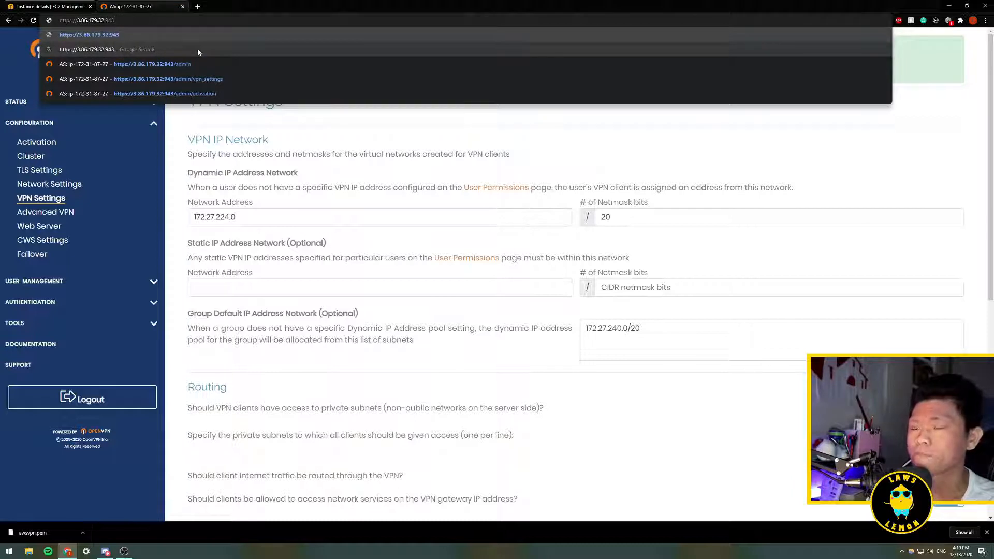
{"action": "key", "text": "Return"}
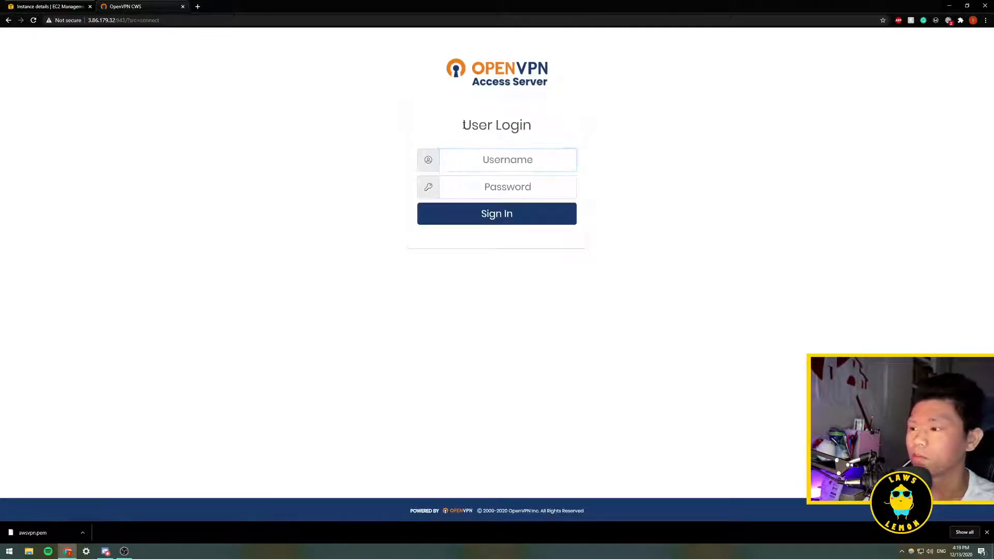
- Sign in to the User Login as openvpn with the account password
{"action": "left_click_drag", "start_coordinate": [463, 125], "coordinate": [575, 129]}
{"action": "left_click", "coordinate": [535, 161]}
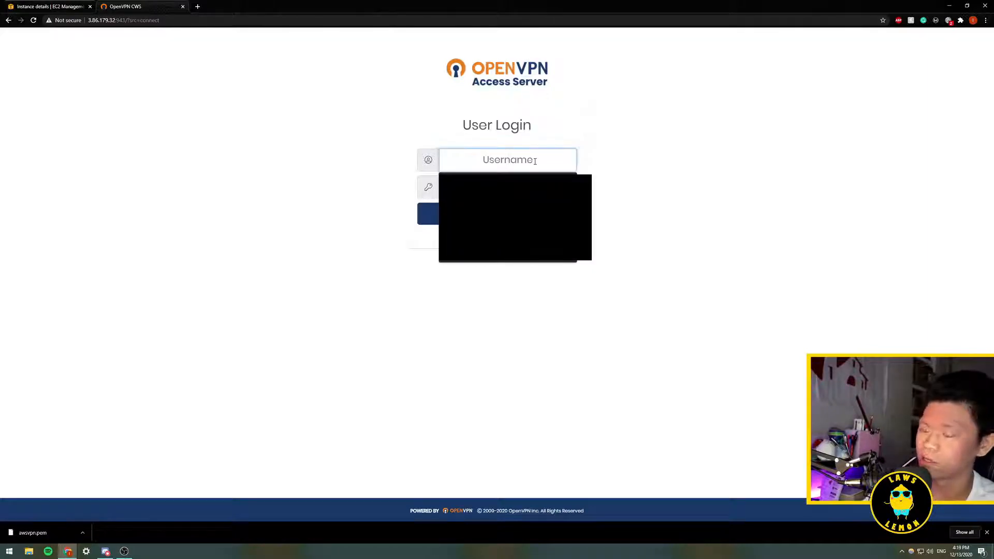
{"action": "type", "text": "openvpn"}
{"action": "key", "text": "Tab"}
{"action": "type", "text": "***"}
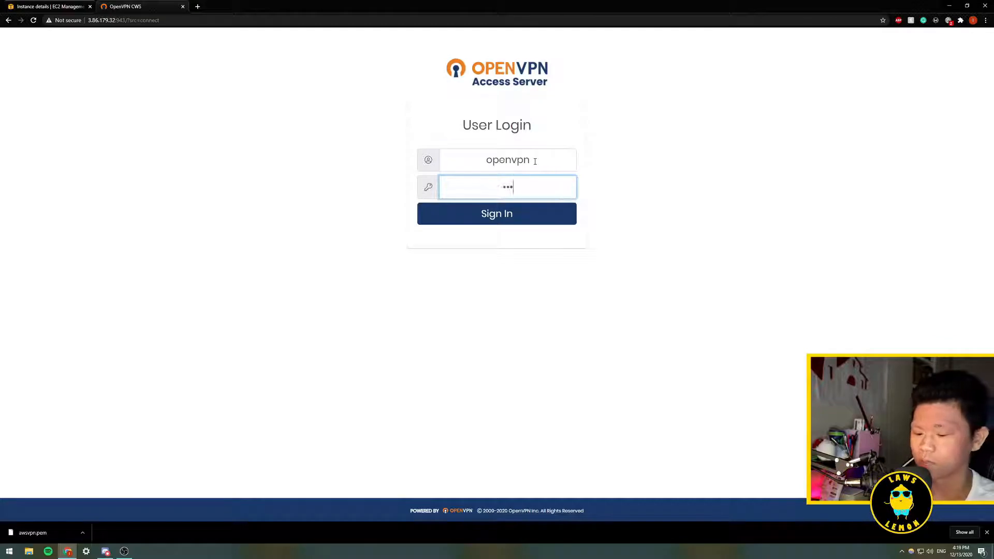
{"action": "type", "text": "*****"}
{"action": "key", "text": "Return"}
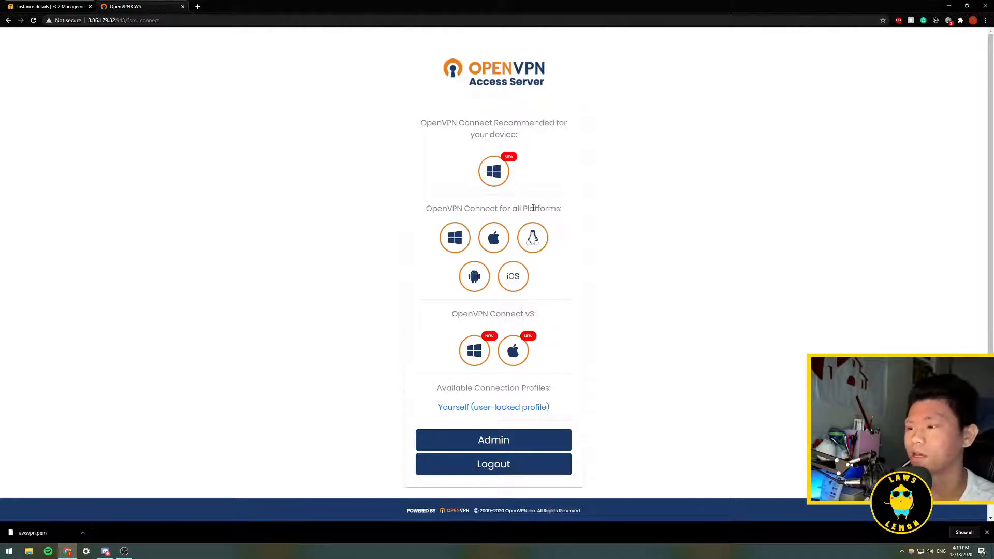
- Download and install the recommended OpenVPN Connect for Windows, running it past SmartScreen and accepting its licence
{"action": "left_click", "coordinate": [496, 174]}
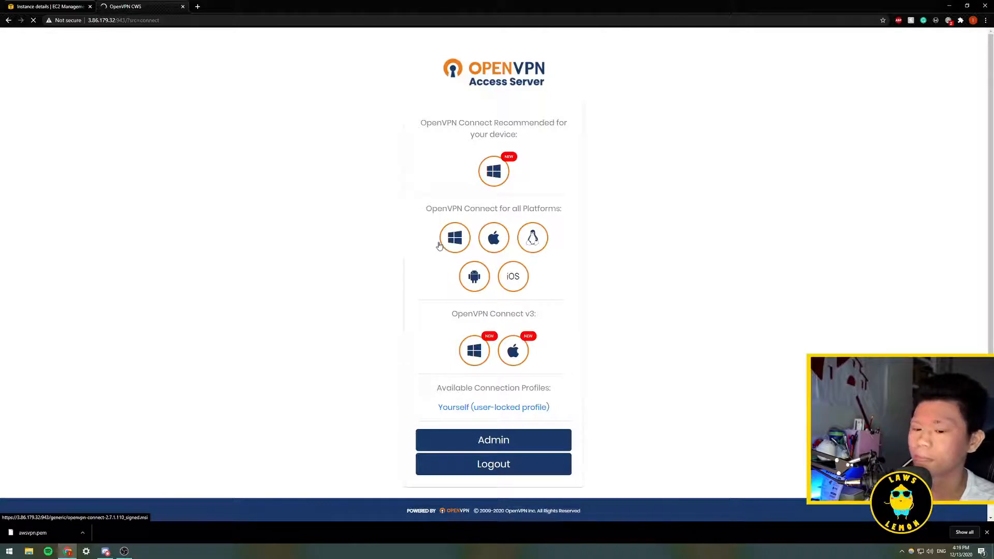
{"action": "left_click", "coordinate": [42, 533]}
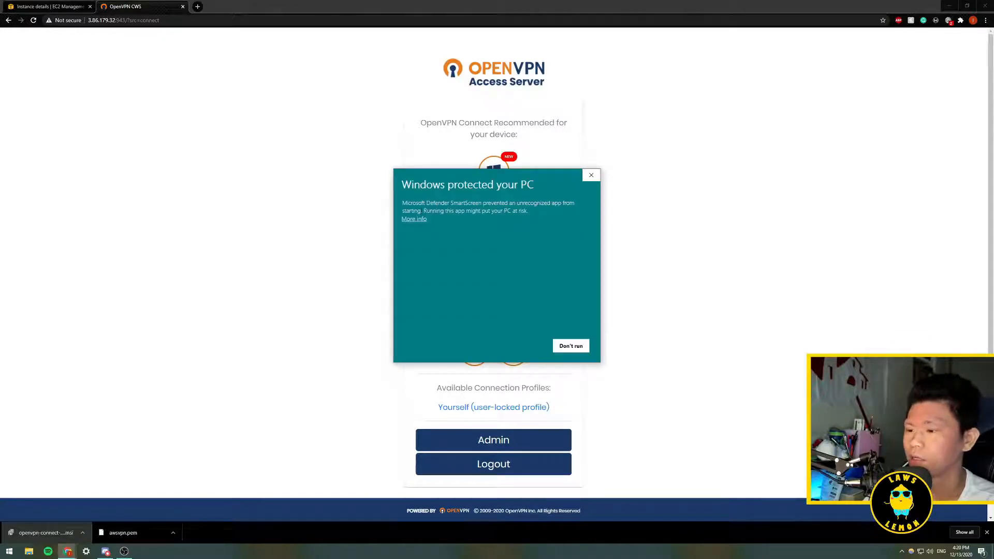
{"action": "left_click", "coordinate": [414, 219]}
{"action": "left_click", "coordinate": [523, 346]}
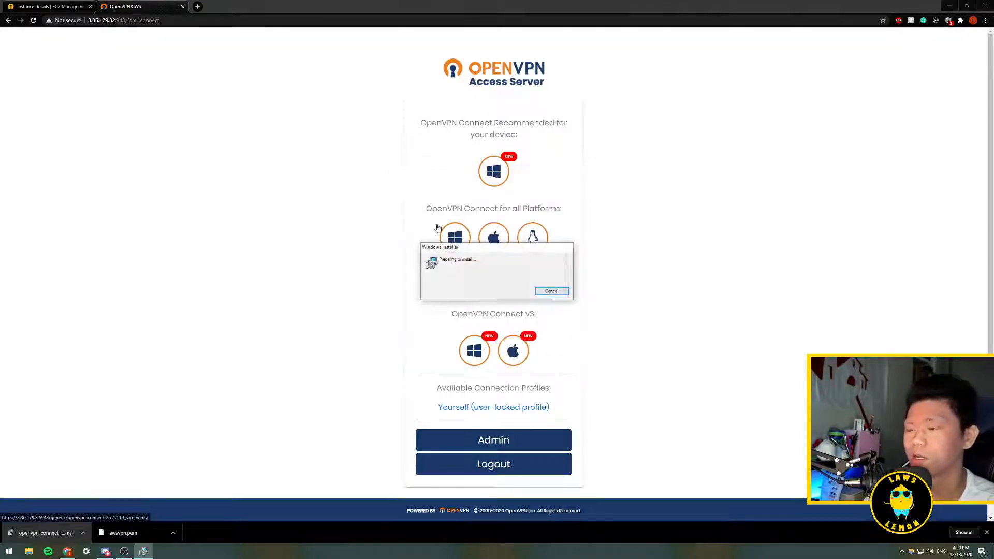
{"action": "left_click", "coordinate": [537, 336]}
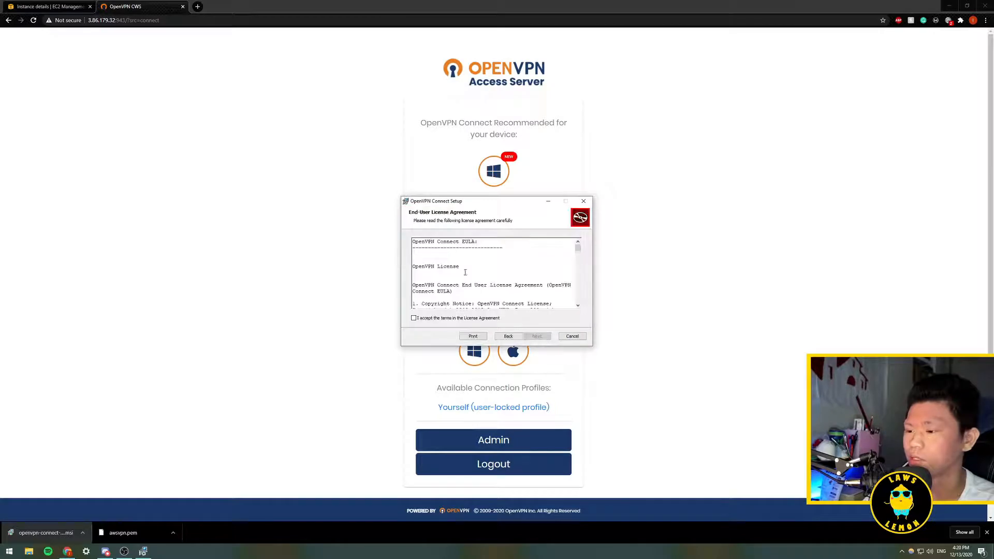
{"action": "left_click", "coordinate": [413, 318]}
{"action": "left_click", "coordinate": [542, 339]}
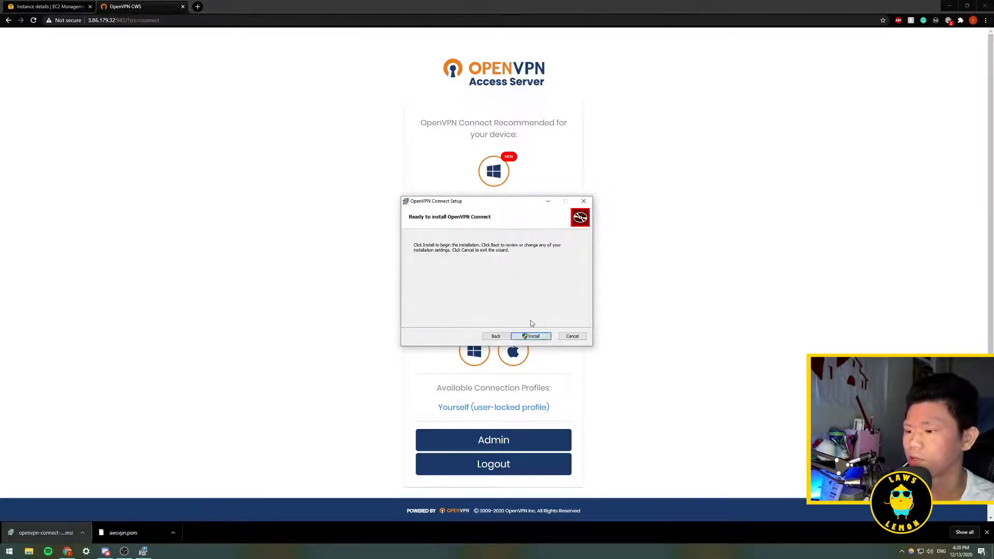
{"action": "left_click", "coordinate": [528, 336]}
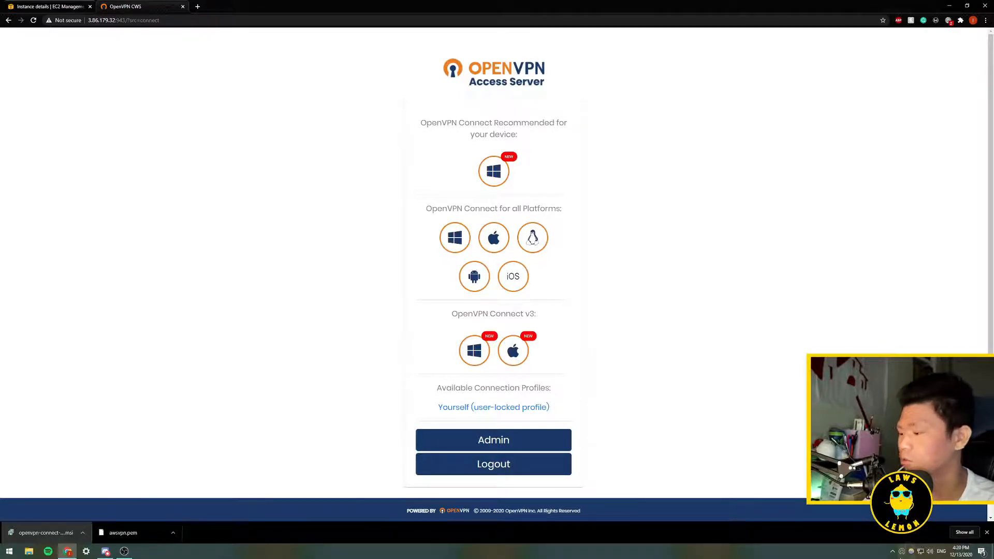
- Open OpenVPN Connect, close its onboarding tour and dismiss the settings updates notice
{"action": "left_click", "coordinate": [903, 552]}
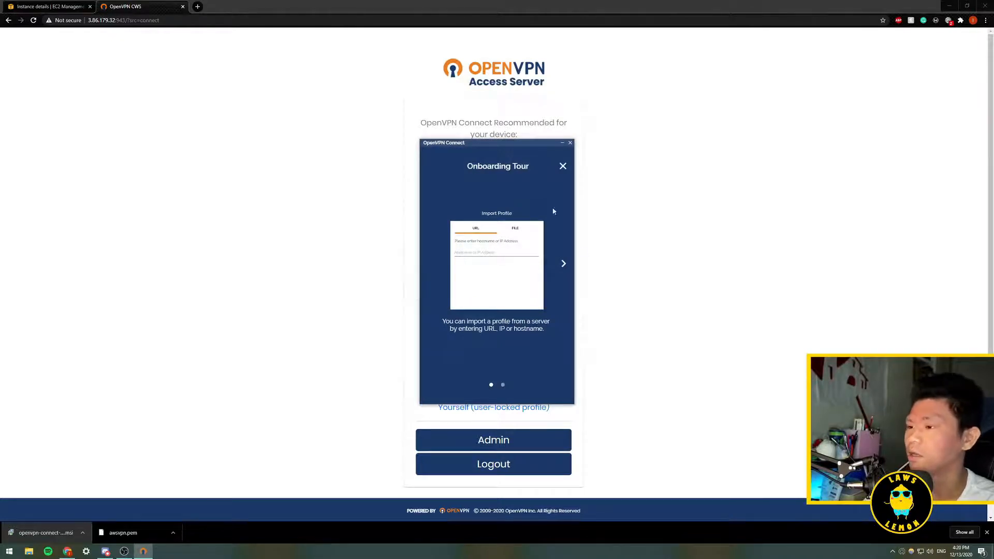
{"action": "left_click_drag", "start_coordinate": [513, 150], "coordinate": [615, 144]}
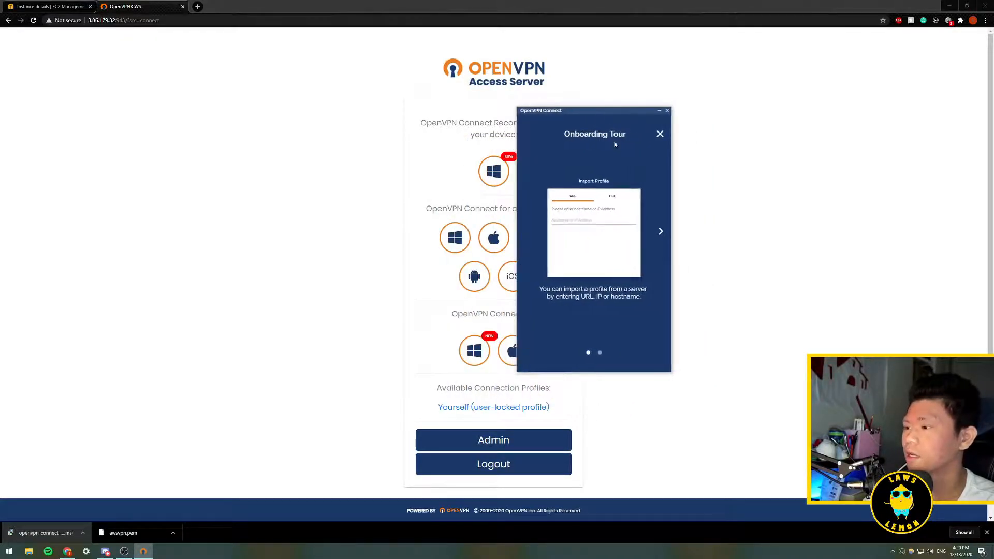
{"action": "left_click", "coordinate": [660, 134]}
{"action": "left_click", "coordinate": [598, 339]}
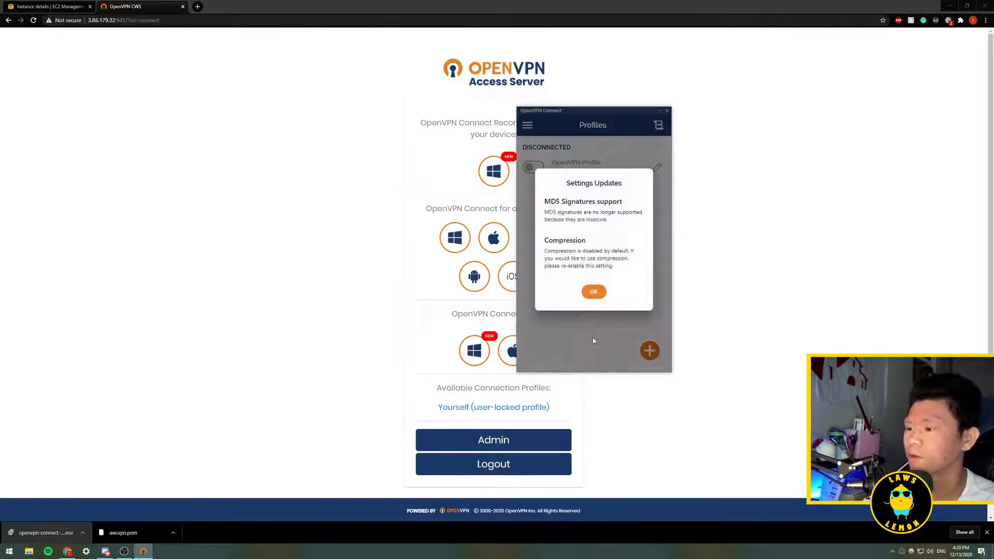
{"action": "left_click", "coordinate": [595, 292]}
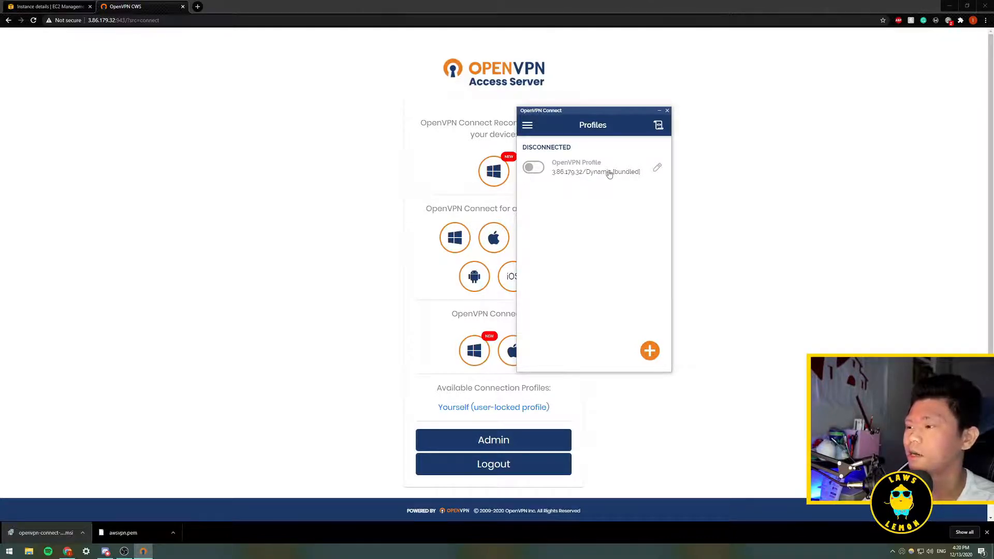
- Connect the OpenVPN Profile, signing in as openvpn with the account password
{"action": "left_click", "coordinate": [536, 168]}
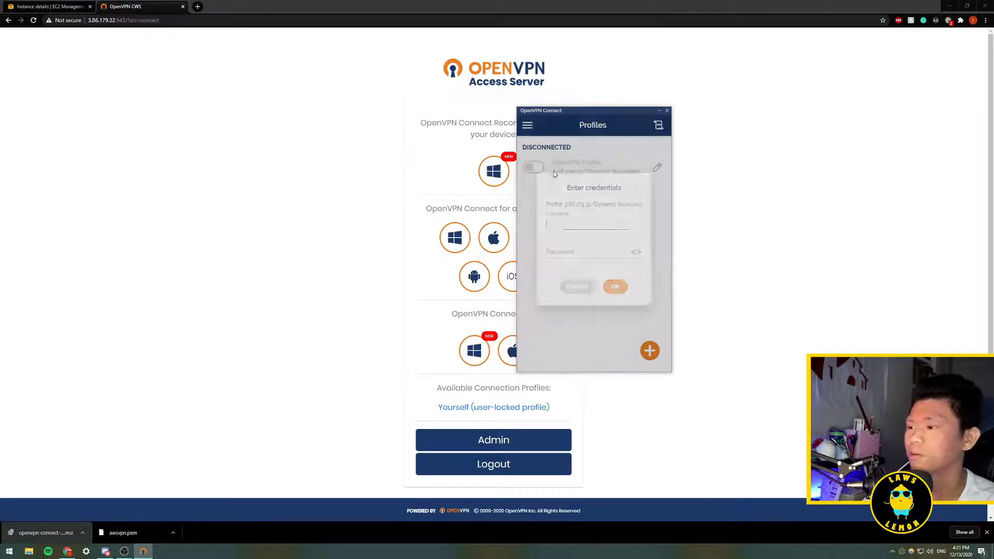
{"action": "left_click", "coordinate": [611, 249]}
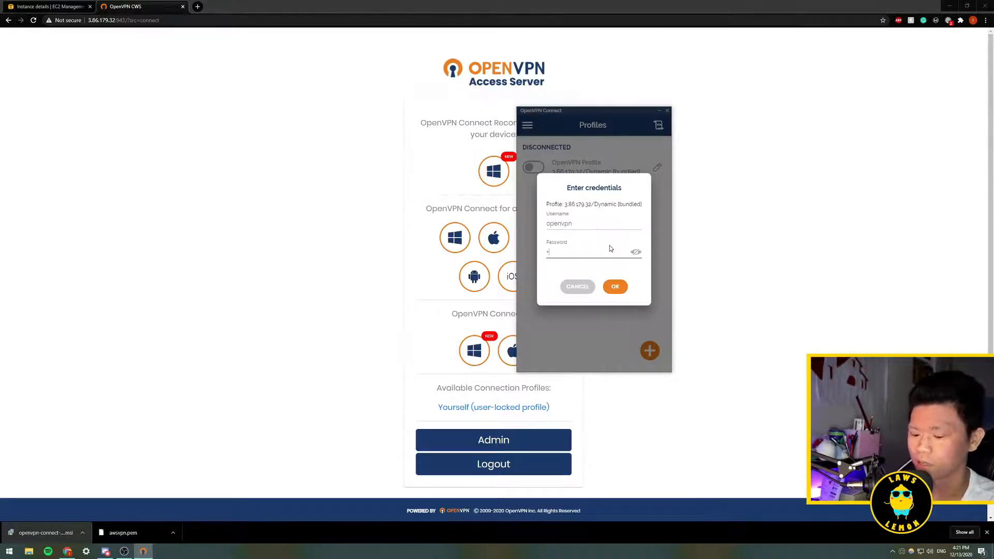
{"action": "left_click", "coordinate": [616, 288]}
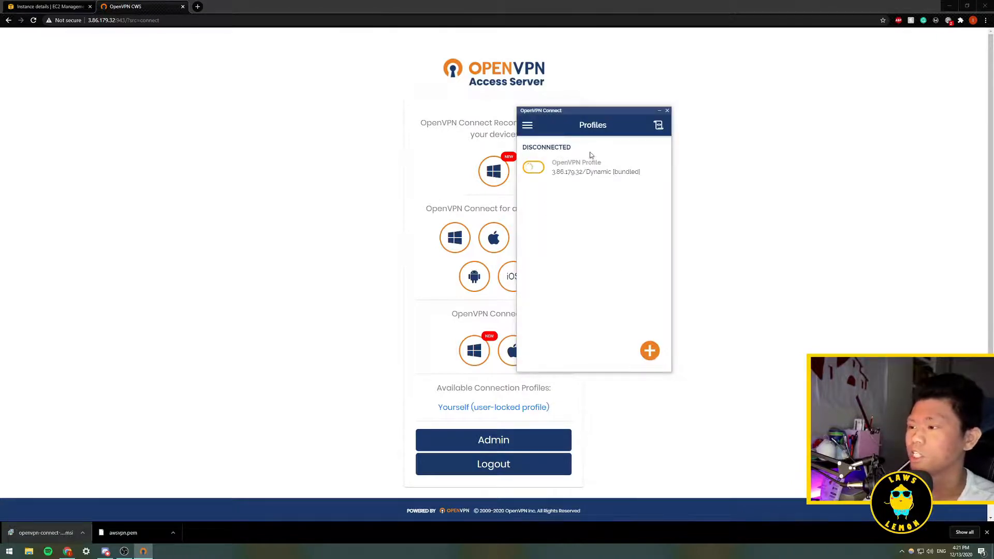
{"action": "left_click_drag", "start_coordinate": [588, 110], "coordinate": [654, 105]}
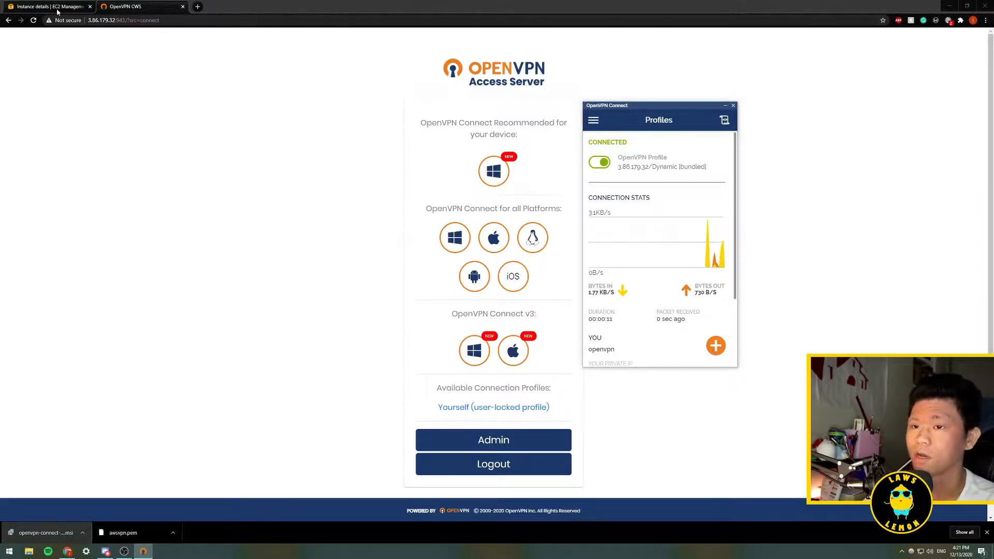
- Search the web for "what my ip" and examine the public IPv4 address on whatismyipaddress.com
{"action": "left_click", "coordinate": [158, 21]}
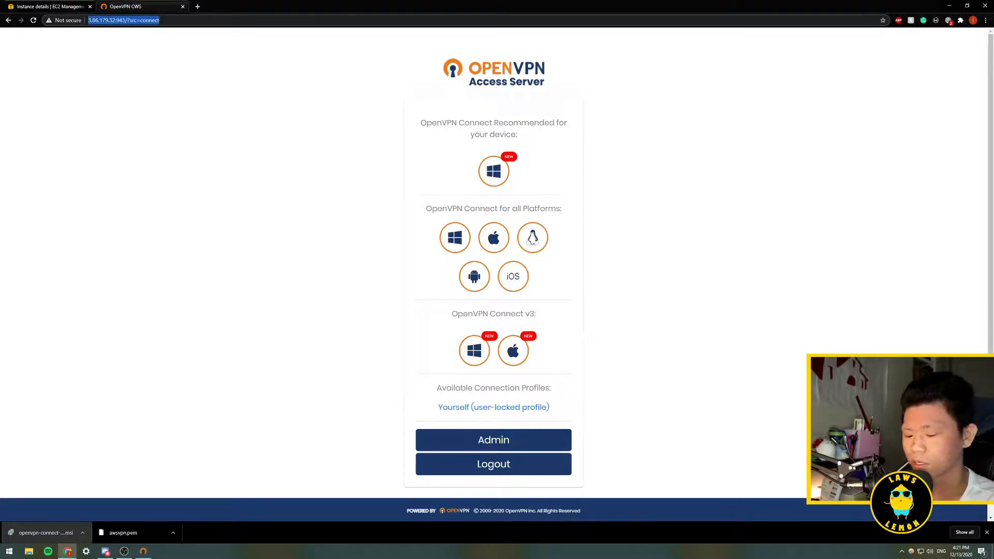
{"action": "type", "text": "what my ip"}
{"action": "key", "text": "Return"}
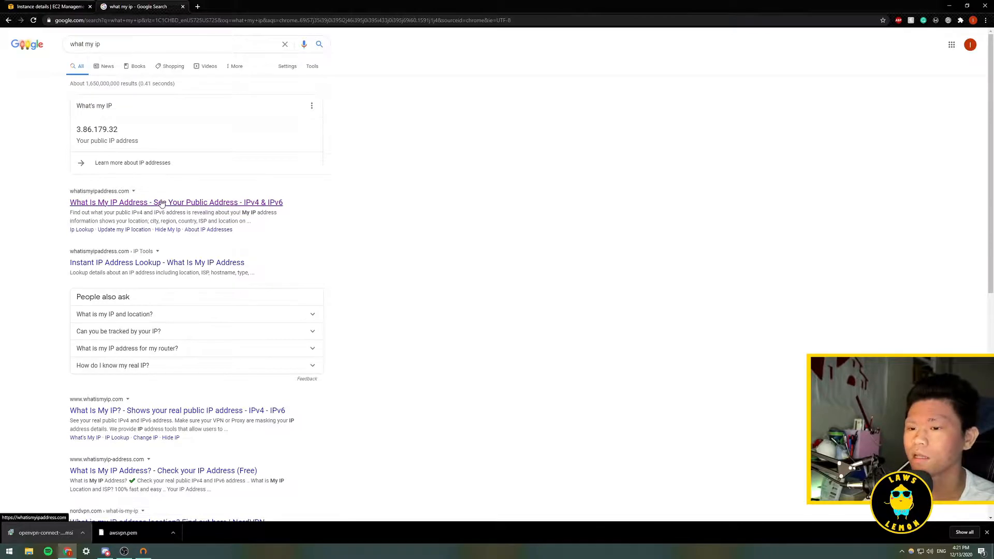
{"action": "left_click", "coordinate": [161, 202]}
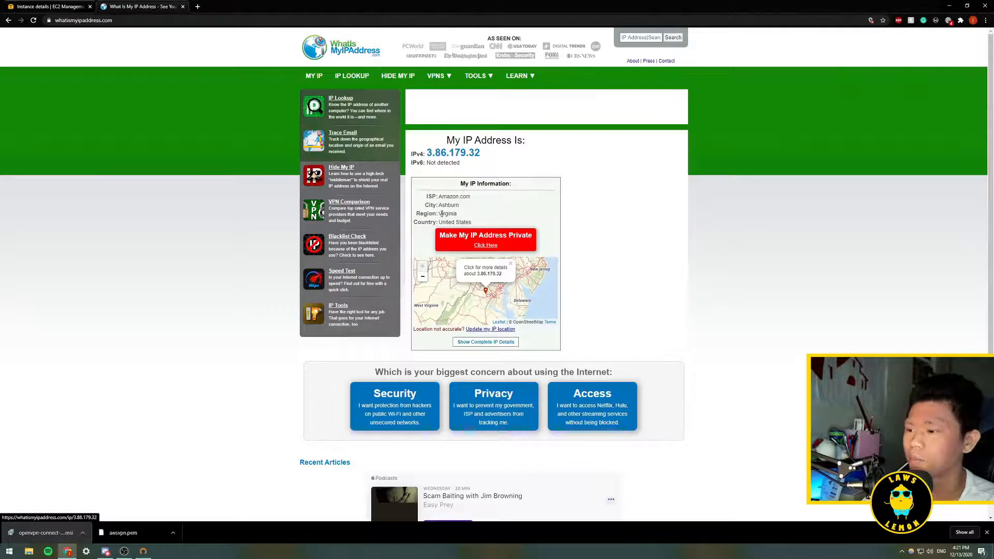
{"action": "left_click_drag", "start_coordinate": [440, 213], "coordinate": [456, 213]}
{"action": "left_click_drag", "start_coordinate": [483, 154], "coordinate": [425, 155]}
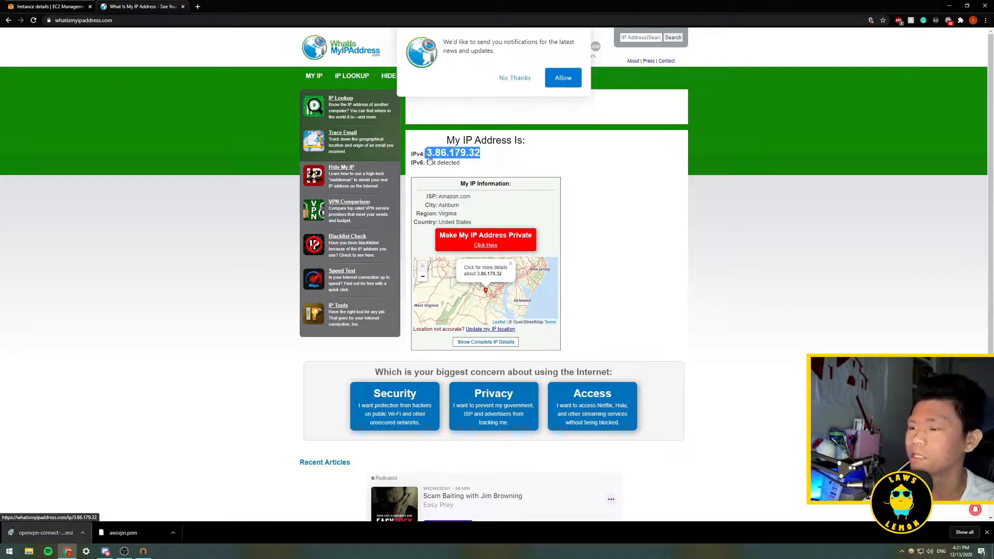